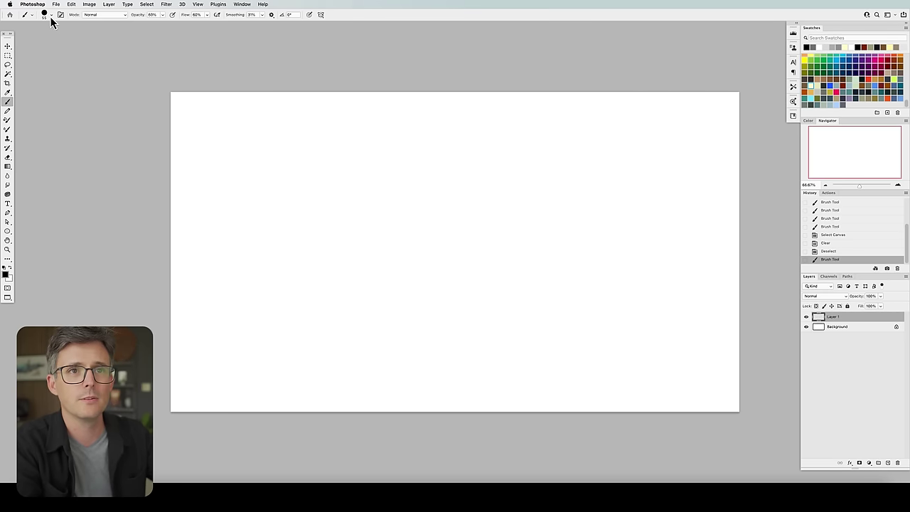
# - Pick the round DPSBrushes tip, enlarge it and paint a large grey blob left of centre
pyautogui.click(51, 15)
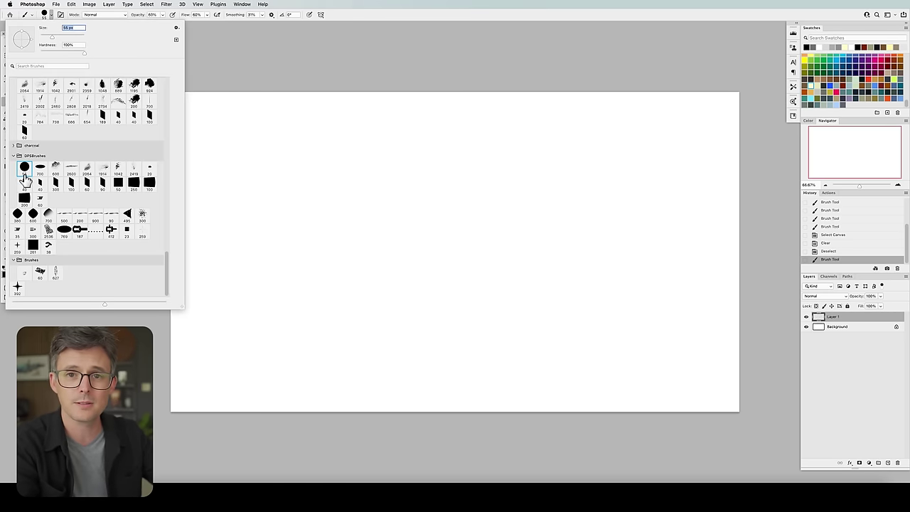
pyautogui.press('Return')
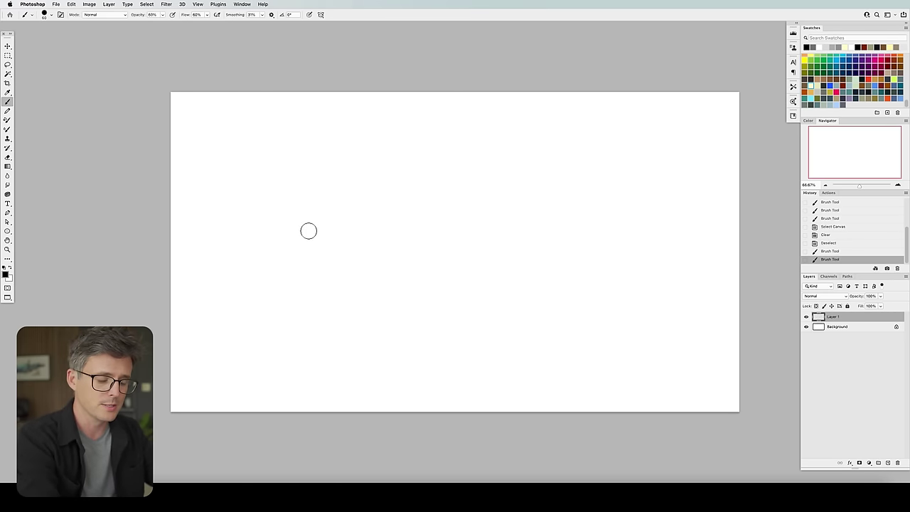
pyautogui.moveTo(341, 241)
pyautogui.mouseDown()
pyautogui.moveTo(318, 226)
pyautogui.moveTo(332, 230)
pyautogui.moveTo(341, 214)
pyautogui.moveTo(292, 230)
pyautogui.moveTo(300, 240)
pyautogui.moveTo(343, 231)
pyautogui.moveTo(347, 210)
pyautogui.moveTo(289, 254)
pyautogui.mouseUp()
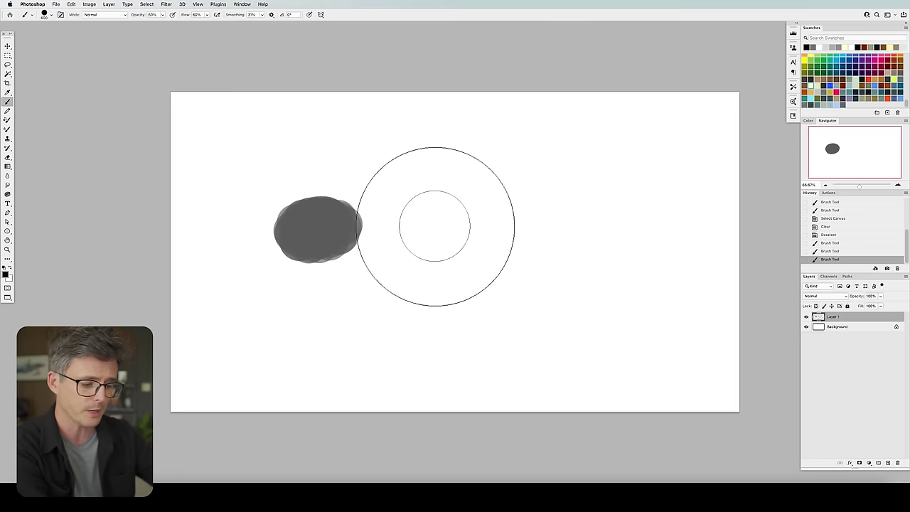
# - Set brush hardness to 0% and paint a soft black blob beside the grey one
pyautogui.press('F5')
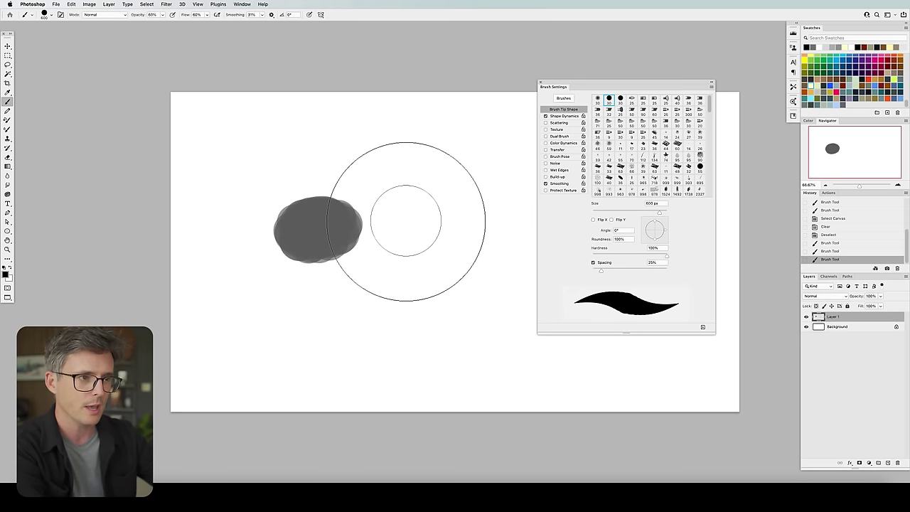
pyautogui.moveTo(666, 256); pyautogui.dragTo(600, 262)
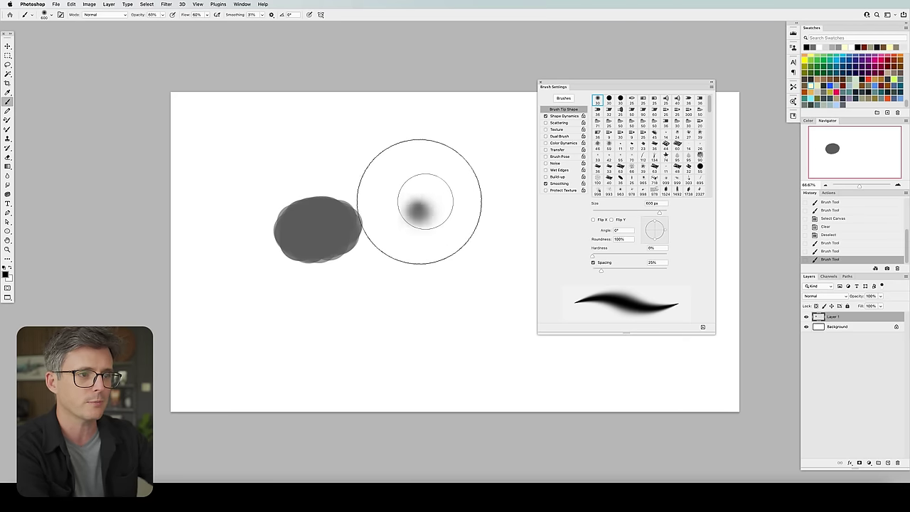
pyautogui.moveTo(419, 201)
pyautogui.mouseDown()
pyautogui.moveTo(391, 212)
pyautogui.moveTo(443, 235)
pyautogui.moveTo(442, 202)
pyautogui.moveTo(426, 193)
pyautogui.moveTo(389, 221)
pyautogui.mouseUp()
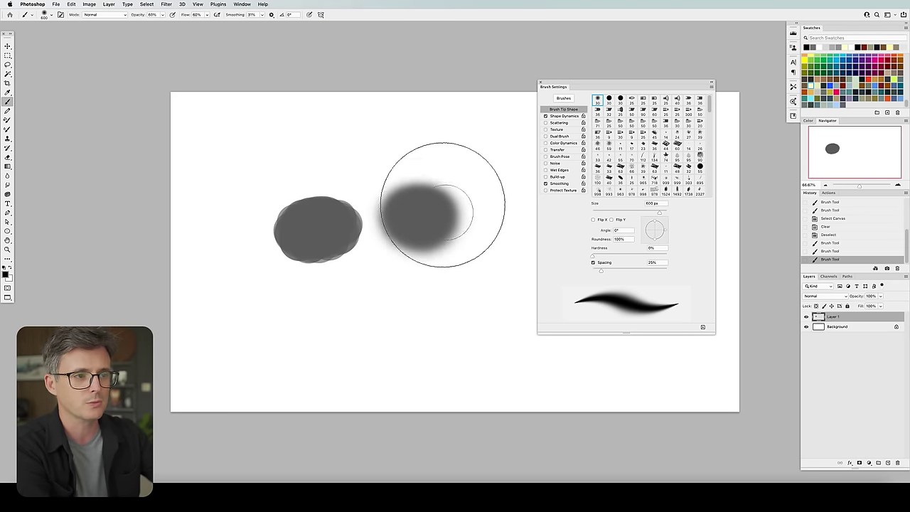
pyautogui.moveTo(443, 205)
pyautogui.mouseDown()
pyautogui.moveTo(423, 237)
pyautogui.moveTo(423, 215)
pyautogui.moveTo(418, 222)
pyautogui.moveTo(438, 211)
pyautogui.moveTo(405, 201)
pyautogui.moveTo(399, 223)
pyautogui.moveTo(445, 197)
pyautogui.moveTo(405, 201)
pyautogui.moveTo(406, 216)
pyautogui.moveTo(451, 219)
pyautogui.mouseUp()
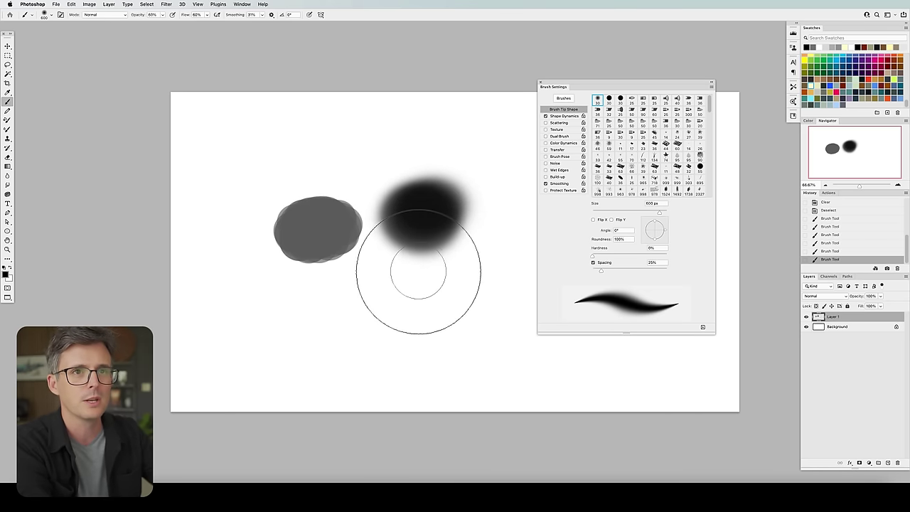
# - Raise hardness to 75%, paint a firmer dark blob below, then set opacity and flow to 60%
pyautogui.hotkey('shift', ']')
pyautogui.hotkey('shift', ']')
pyautogui.hotkey('shift', ']')
pyautogui.moveTo(410, 278)
pyautogui.mouseDown()
pyautogui.moveTo(382, 277)
pyautogui.moveTo(434, 290)
pyautogui.moveTo(394, 280)
pyautogui.moveTo(392, 296)
pyautogui.moveTo(441, 290)
pyautogui.moveTo(420, 285)
pyautogui.moveTo(454, 291)
pyautogui.mouseUp()
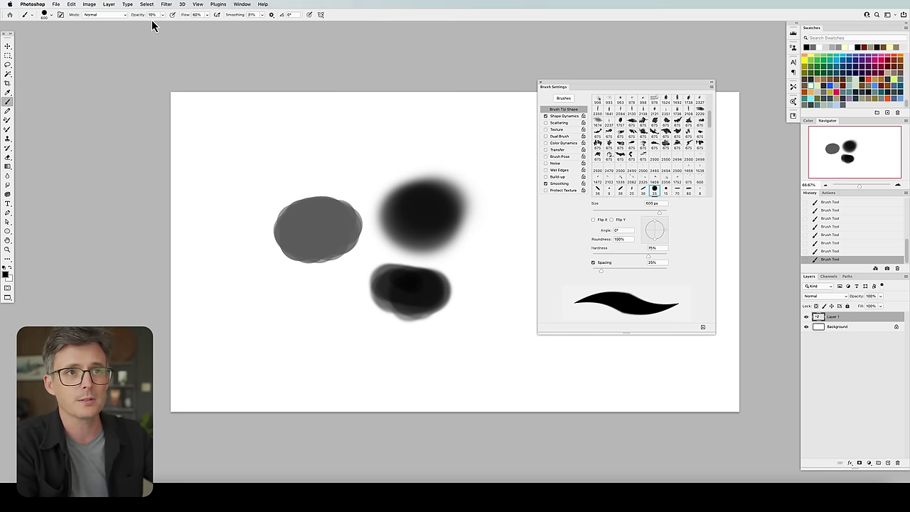
pyautogui.press('6')
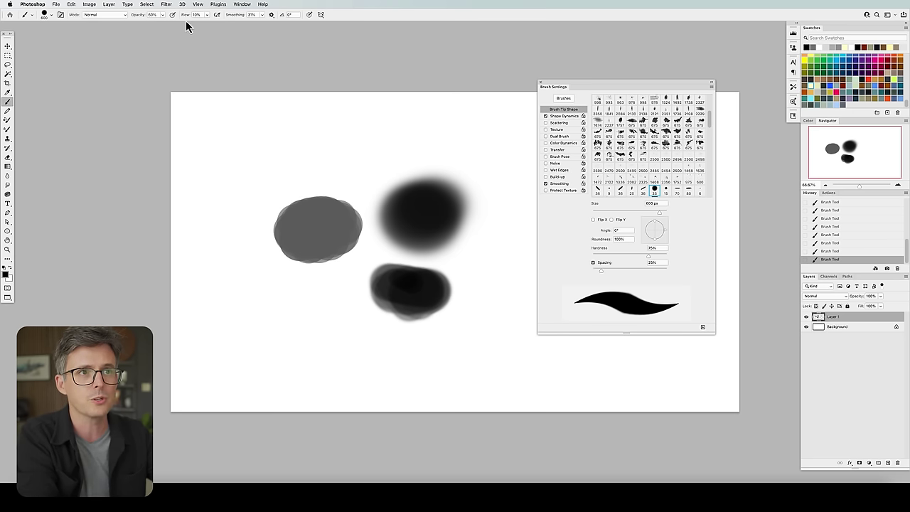
pyautogui.hotkey('shift', '6')
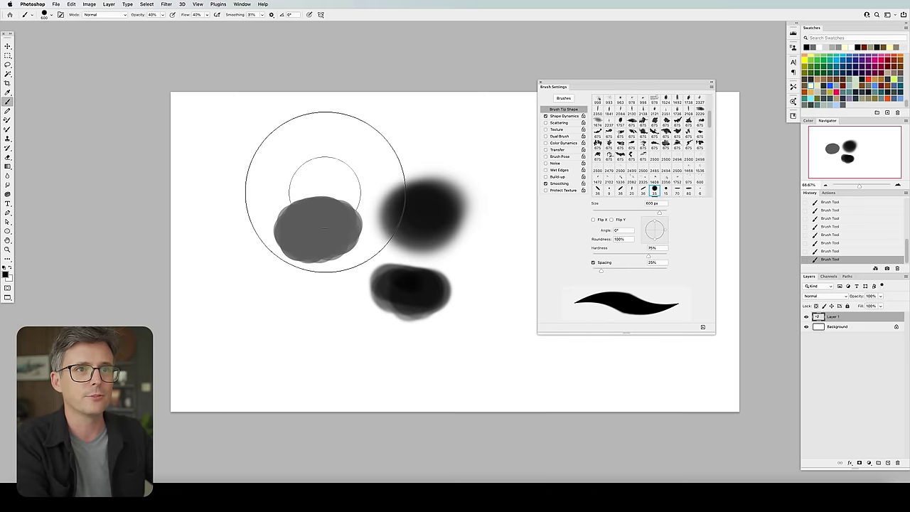
# - Paint a dark dab top-left, then two faint grey dabs lower left at 23% opacity, 900 px, 20% flow
pyautogui.moveTo(297, 160)
pyautogui.mouseDown()
pyautogui.moveTo(300, 148)
pyautogui.moveTo(279, 162)
pyautogui.moveTo(275, 151)
pyautogui.moveTo(299, 151)
pyautogui.moveTo(268, 156)
pyautogui.mouseUp()
pyautogui.press('2')
pyautogui.press('3')
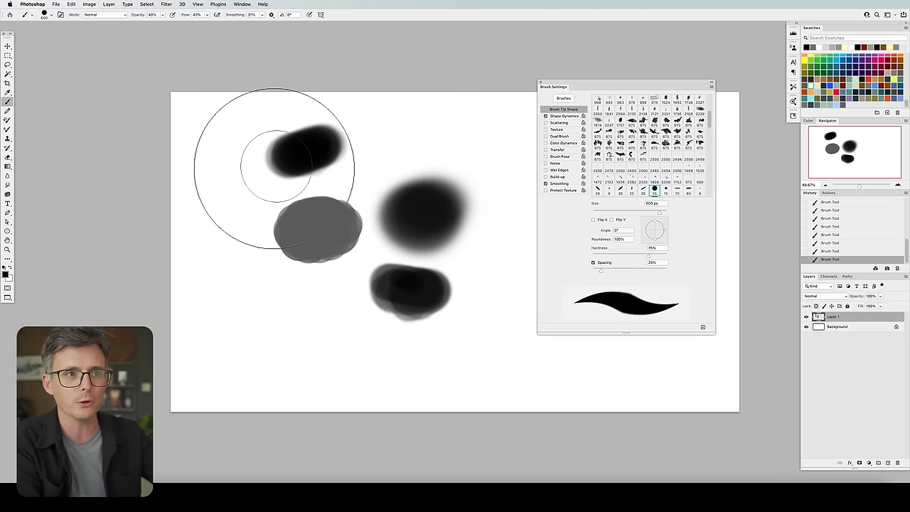
pyautogui.hotkey('shift', '2')
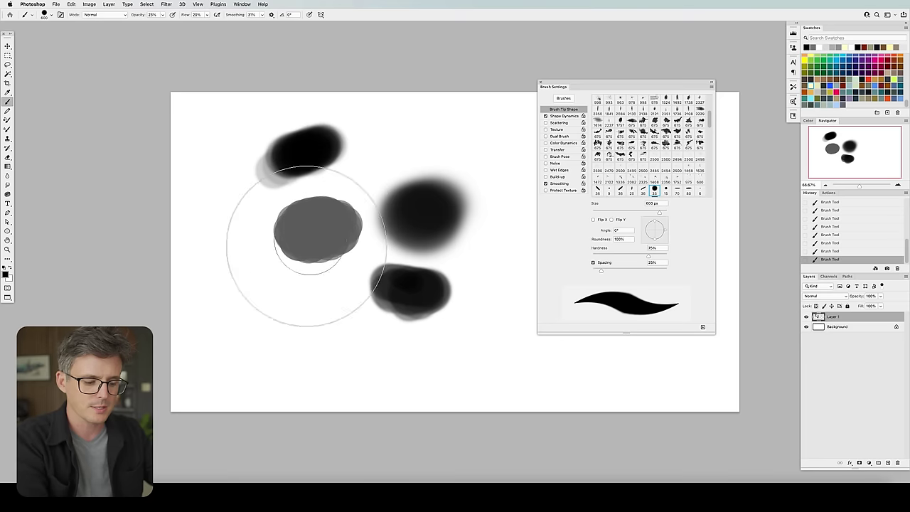
pyautogui.press(']')
pyautogui.press(']')
pyautogui.press(']')
pyautogui.moveTo(263, 325)
pyautogui.mouseDown()
pyautogui.moveTo(259, 315)
pyautogui.moveTo(263, 336)
pyautogui.moveTo(261, 316)
pyautogui.mouseUp()
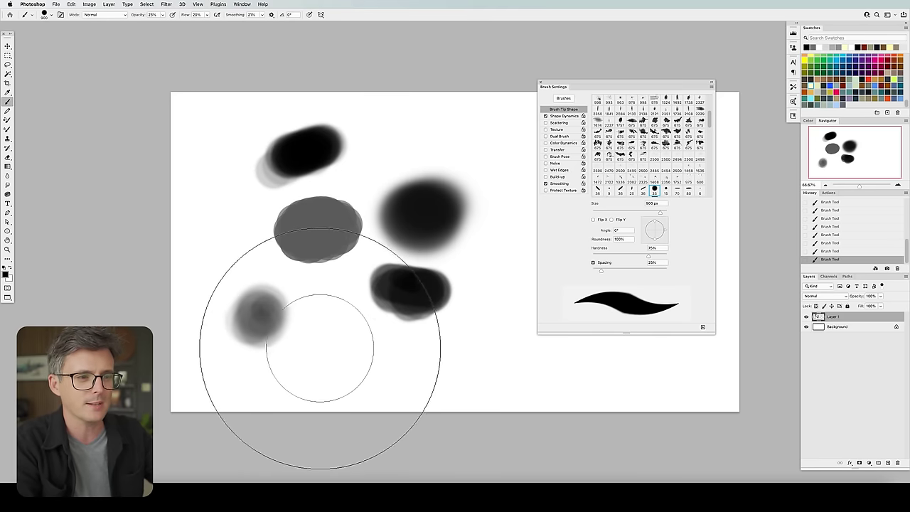
pyautogui.moveTo(313, 348)
pyautogui.mouseDown()
pyautogui.moveTo(347, 328)
pyautogui.moveTo(322, 363)
pyautogui.moveTo(335, 352)
pyautogui.moveTo(327, 347)
pyautogui.moveTo(347, 340)
pyautogui.moveTo(346, 331)
pyautogui.moveTo(320, 353)
pyautogui.moveTo(345, 327)
pyautogui.mouseUp()
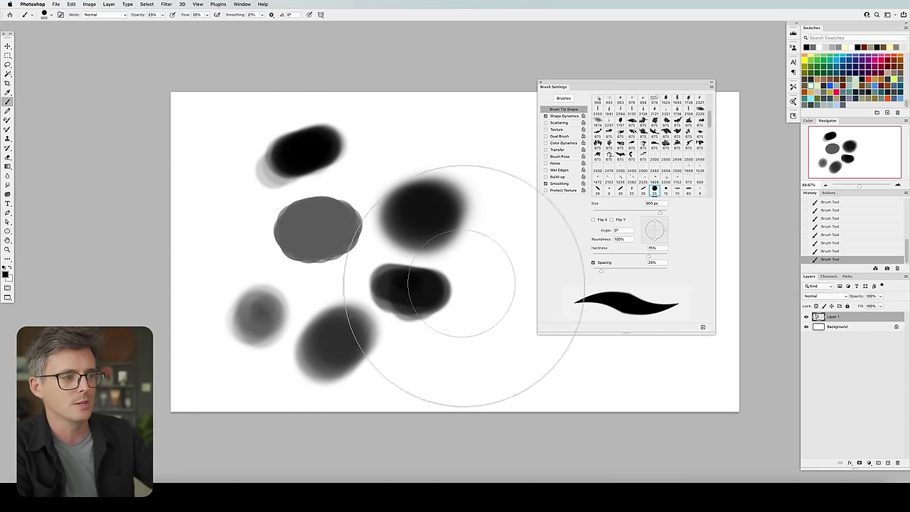
# - Paint a large black scribble at 100% opacity and flow, then undo it
pyautogui.press('0')
pyautogui.hotkey('shift', '0')
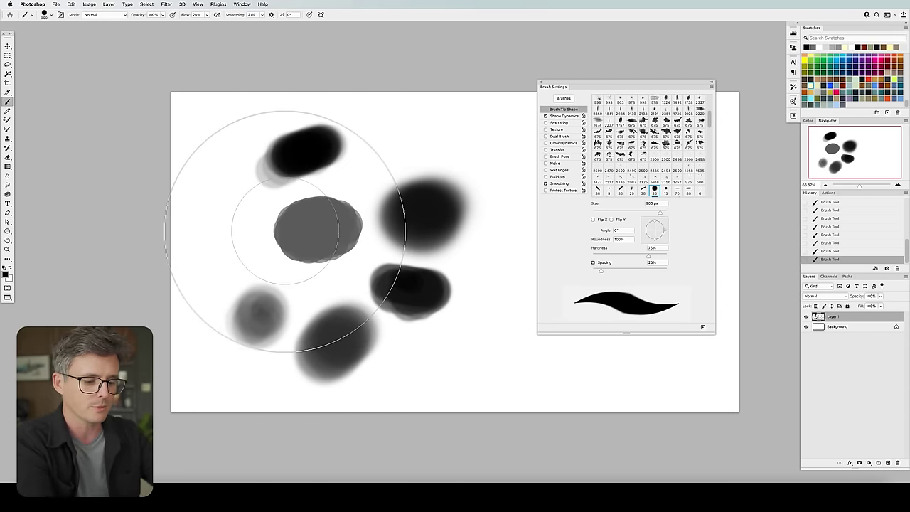
pyautogui.moveTo(291, 223)
pyautogui.mouseDown()
pyautogui.moveTo(345, 227)
pyautogui.moveTo(538, 335)
pyautogui.moveTo(482, 342)
pyautogui.mouseUp()
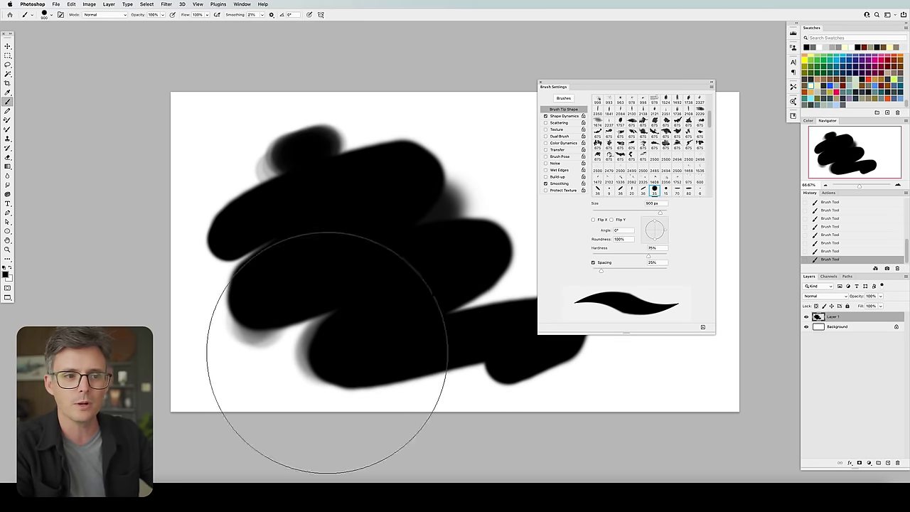
pyautogui.hotkey('ctrl', 'z')
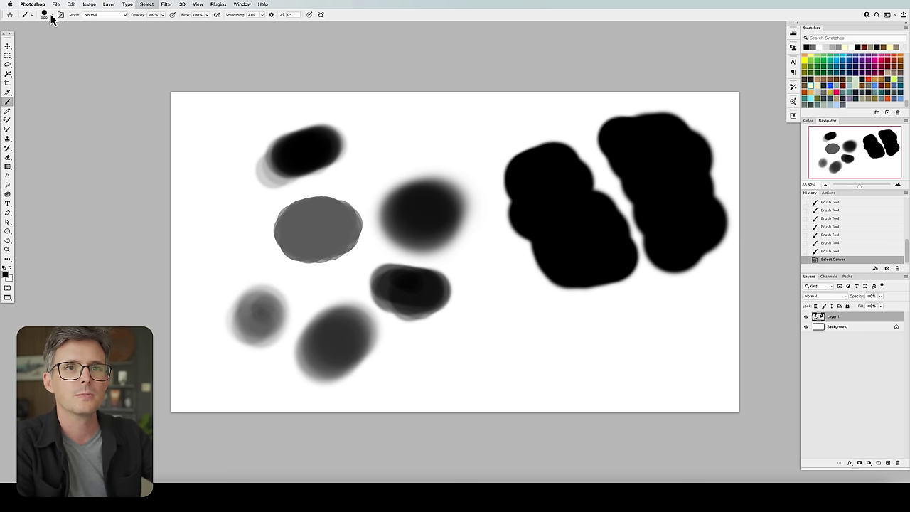
# - Choose the small angled marker brush tip from the brush presets
pyautogui.click(45, 14)
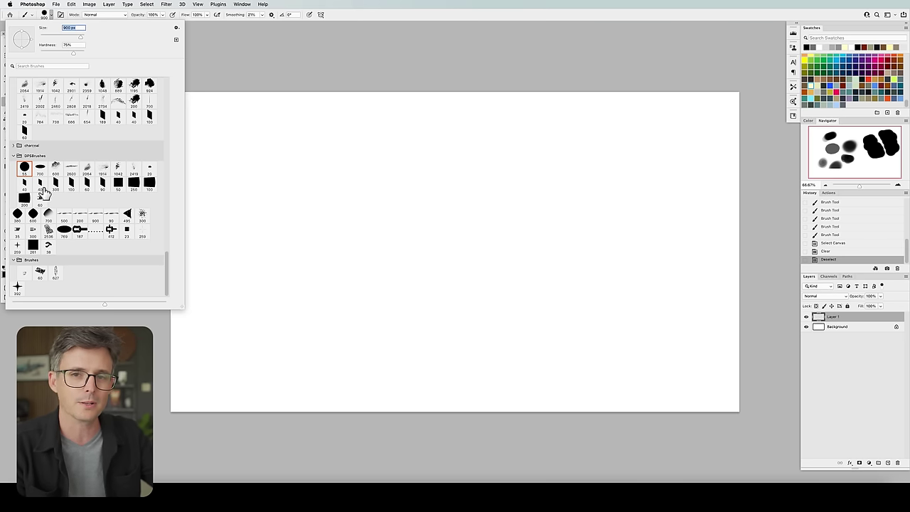
pyautogui.press('XF86AudioMute')
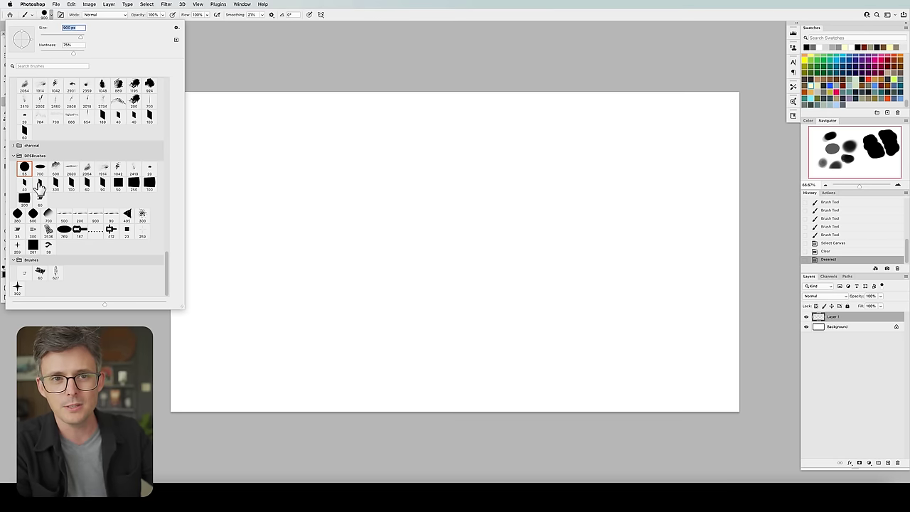
pyautogui.click(38, 184)
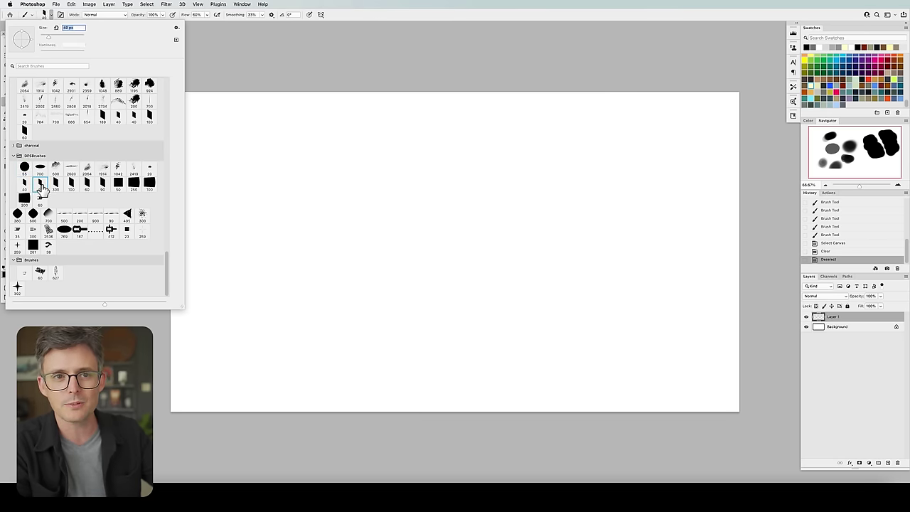
pyautogui.click(280, 63)
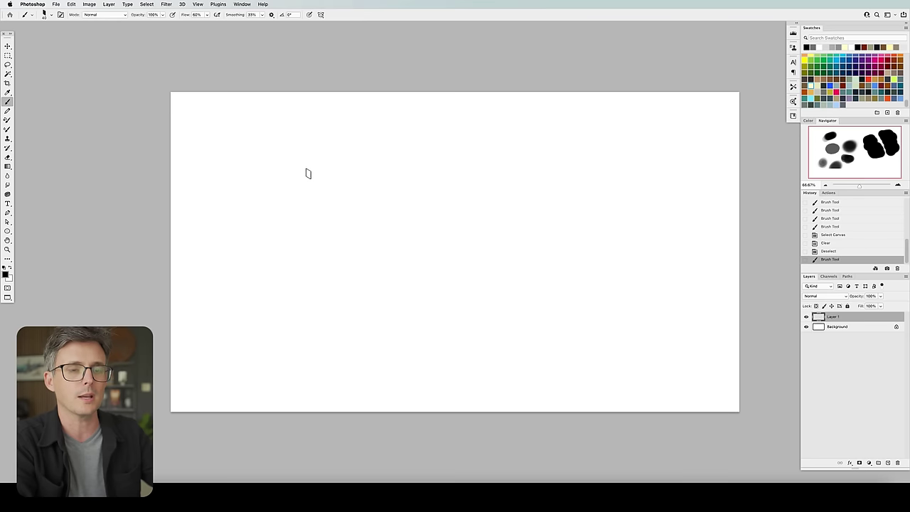
# - Paint a zig-zag stroke, redo it at 30% flow, and view the canvas at 100%
pyautogui.moveTo(267, 243)
pyautogui.mouseDown()
pyautogui.moveTo(330, 219)
pyautogui.moveTo(308, 276)
pyautogui.moveTo(358, 306)
pyautogui.moveTo(530, 271)
pyautogui.mouseUp()
pyautogui.hotkey('ctrl', 'z')
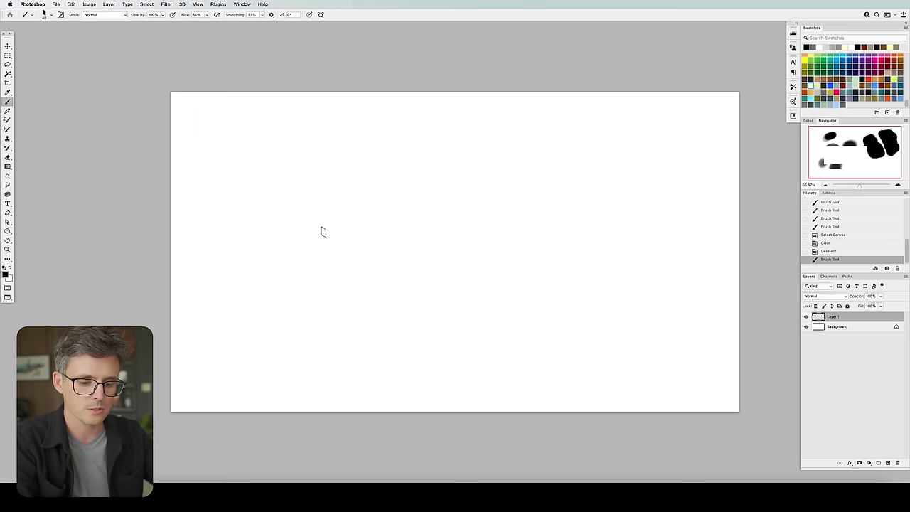
pyautogui.hotkey('shift', '3')
pyautogui.moveTo(271, 222)
pyautogui.mouseDown()
pyautogui.moveTo(347, 245)
pyautogui.moveTo(383, 313)
pyautogui.moveTo(530, 252)
pyautogui.mouseUp()
pyautogui.keyDown('ctrl'); pyautogui.click(276, 169); pyautogui.keyUp('ctrl')
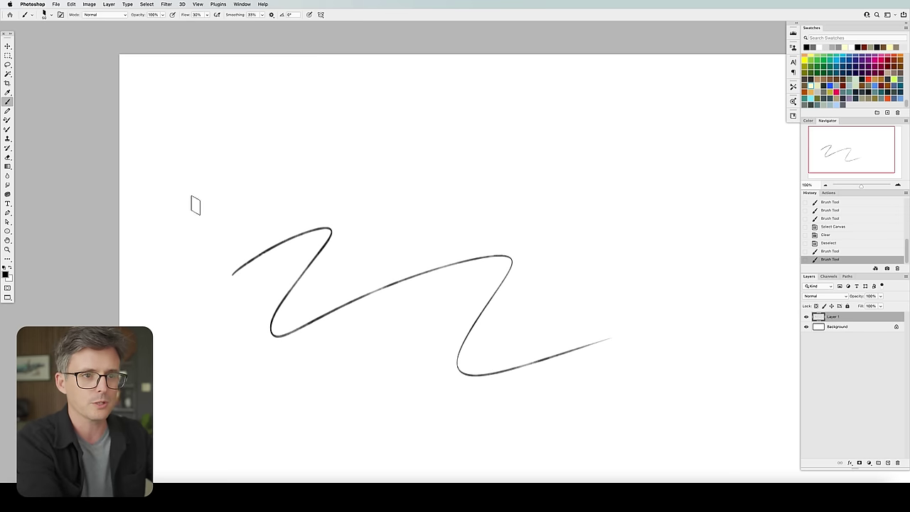
# - Paint a thick black zig-zag at left with a 250 px marker brush, then undo it
pyautogui.press(']')
pyautogui.press(']')
pyautogui.press(']')
pyautogui.press(']')
pyautogui.press(']')
pyautogui.press(']')
pyautogui.press(']')
pyautogui.press(']')
pyautogui.press(']')
pyautogui.press(']')
pyautogui.press(']')
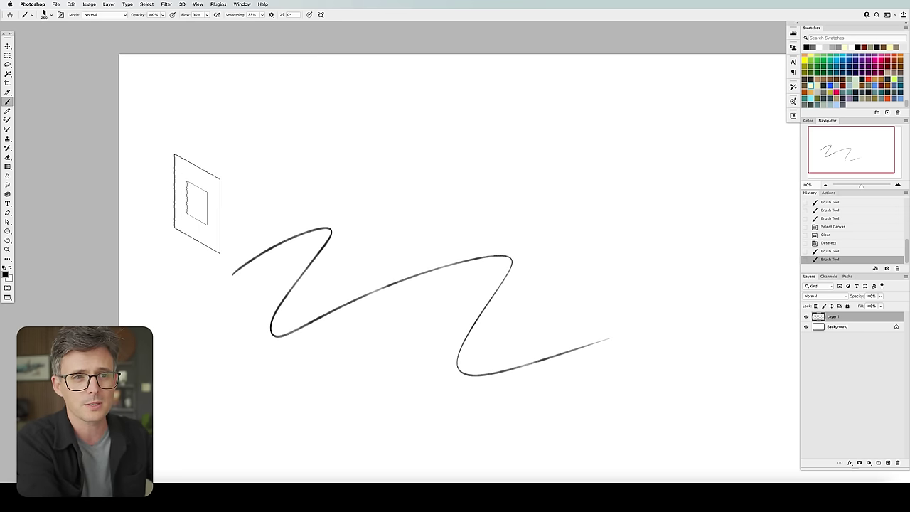
pyautogui.press('[')
pyautogui.press('[')
pyautogui.press('[')
pyautogui.press('[')
pyautogui.moveTo(192, 186)
pyautogui.mouseDown()
pyautogui.moveTo(221, 187)
pyautogui.moveTo(206, 243)
pyautogui.moveTo(170, 261)
pyautogui.moveTo(172, 316)
pyautogui.moveTo(246, 307)
pyautogui.moveTo(212, 345)
pyautogui.mouseUp()
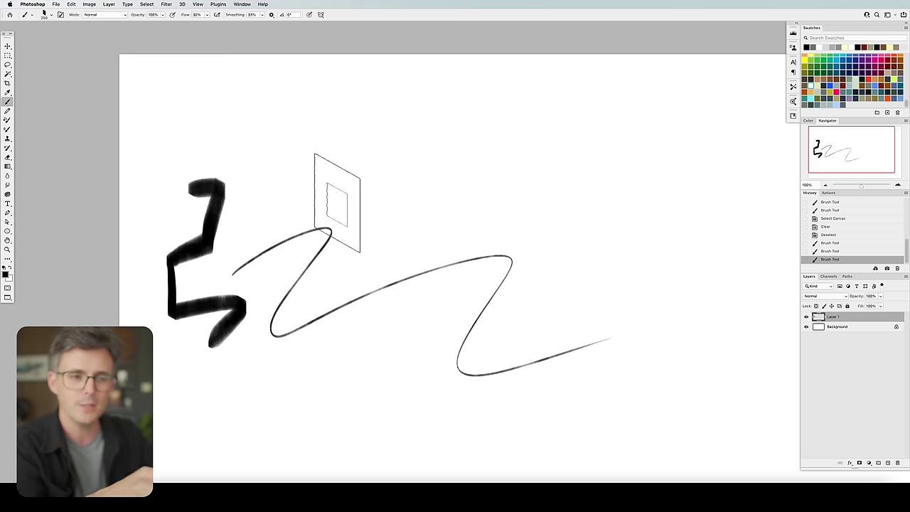
pyautogui.press('super+z')
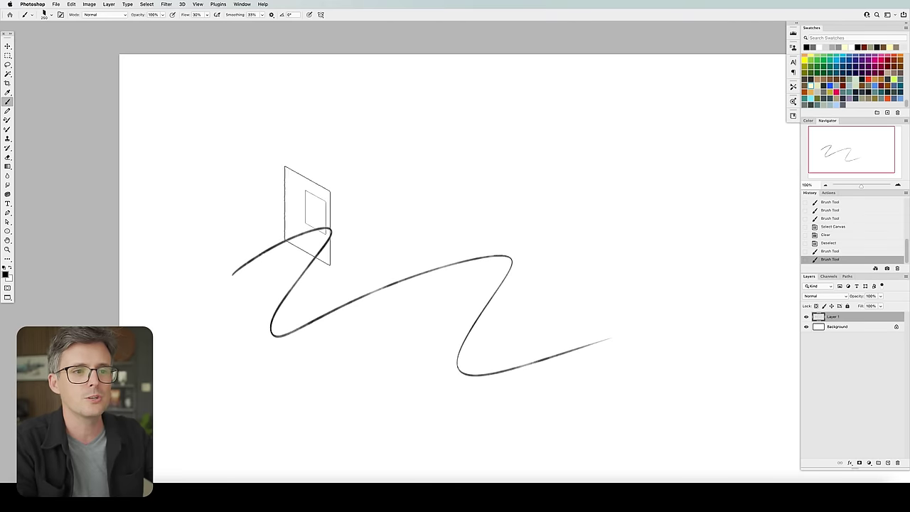
# - At 20% flow, smaller size and 64% smoothing, paint a freehand curve left of the zigzag
pyautogui.hotkey('shift', '2')
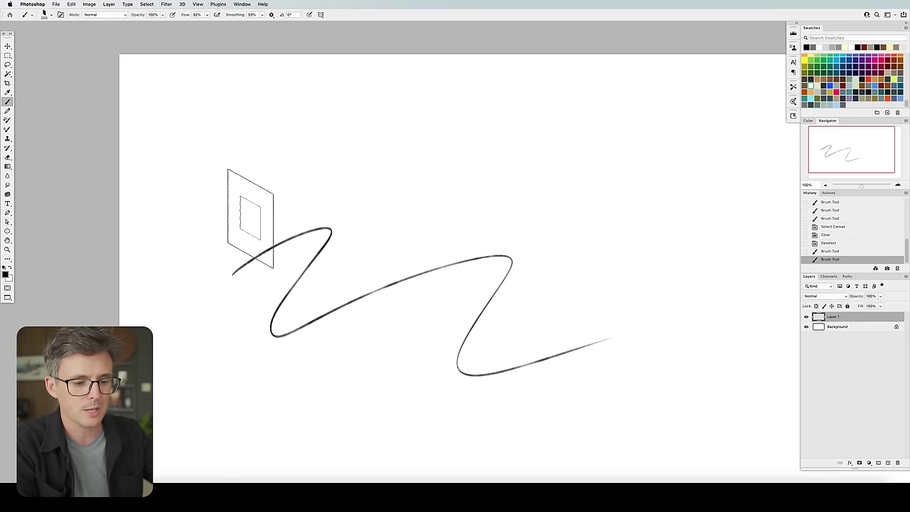
pyautogui.press('[')
pyautogui.press('[')
pyautogui.press('[')
pyautogui.press('[')
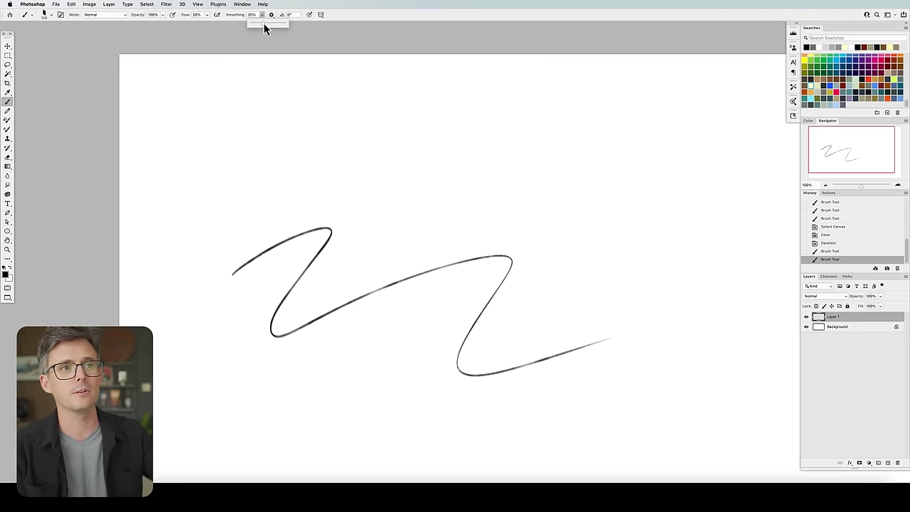
pyautogui.moveTo(263, 15); pyautogui.dragTo(298, 27)
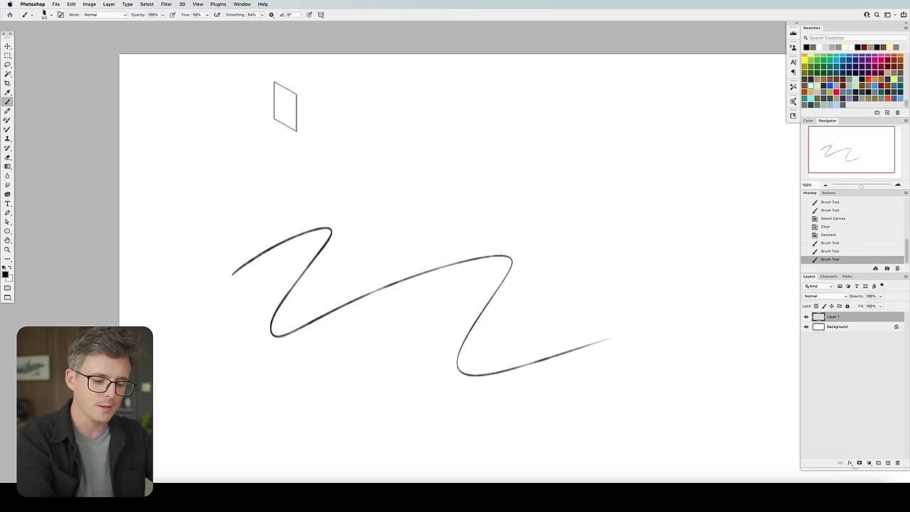
pyautogui.press('[')
pyautogui.press('[')
pyautogui.press('[')
pyautogui.press('[')
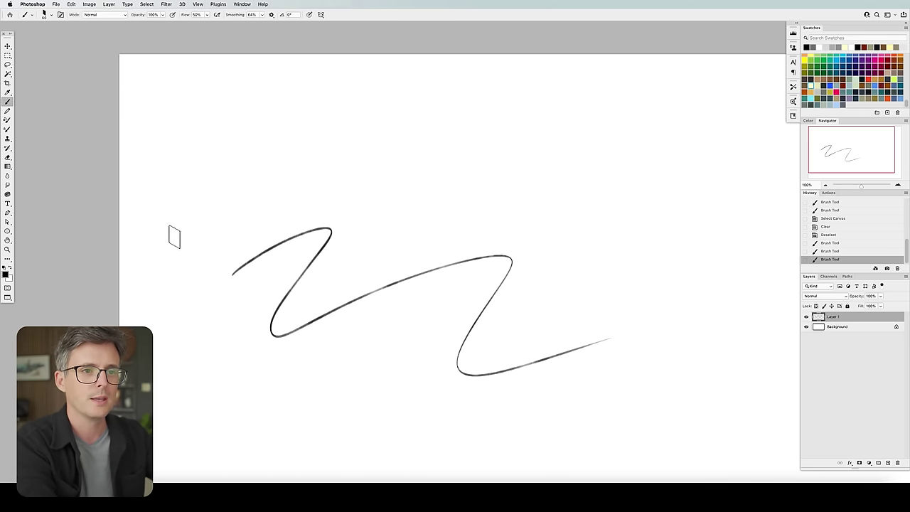
pyautogui.moveTo(172, 237)
pyautogui.mouseDown()
pyautogui.moveTo(235, 196)
pyautogui.moveTo(254, 350)
pyautogui.moveTo(310, 391)
pyautogui.mouseUp()
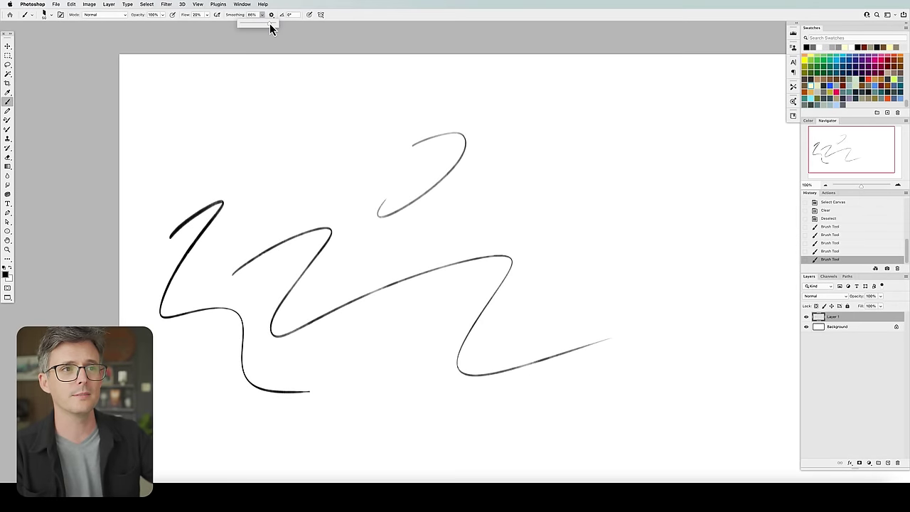
# - Raise smoothing to 88% and paint sweeping test strokes across the top, right and bottom
pyautogui.moveTo(258, 28); pyautogui.dragTo(334, 34)
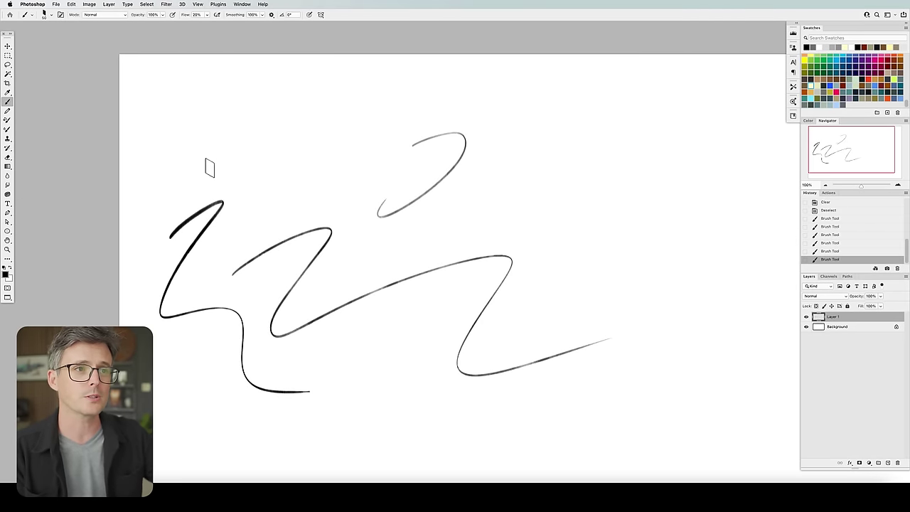
pyautogui.moveTo(171, 169)
pyautogui.mouseDown()
pyautogui.moveTo(243, 111)
pyautogui.moveTo(407, 66)
pyautogui.moveTo(496, 115)
pyautogui.moveTo(546, 211)
pyautogui.moveTo(667, 179)
pyautogui.moveTo(602, 157)
pyautogui.mouseUp()
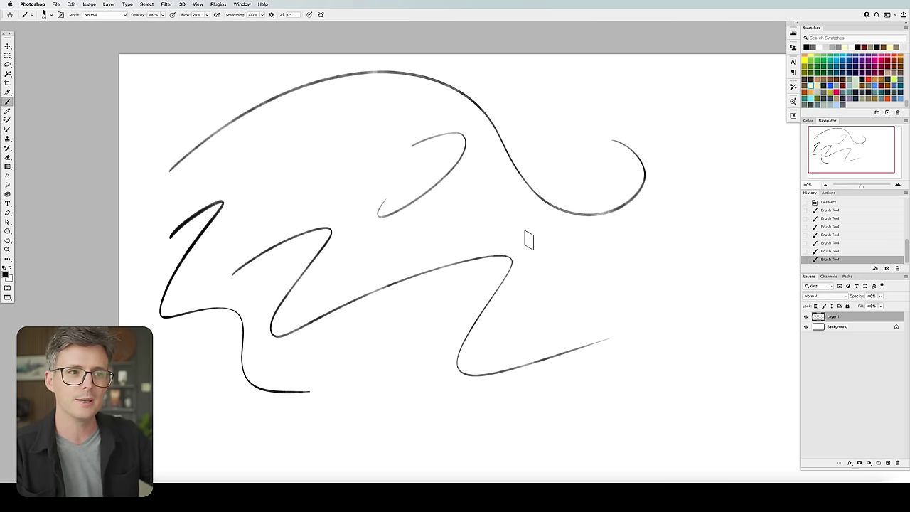
pyautogui.moveTo(546, 299)
pyautogui.mouseDown()
pyautogui.moveTo(654, 261)
pyautogui.moveTo(477, 359)
pyautogui.moveTo(547, 297)
pyautogui.mouseUp()
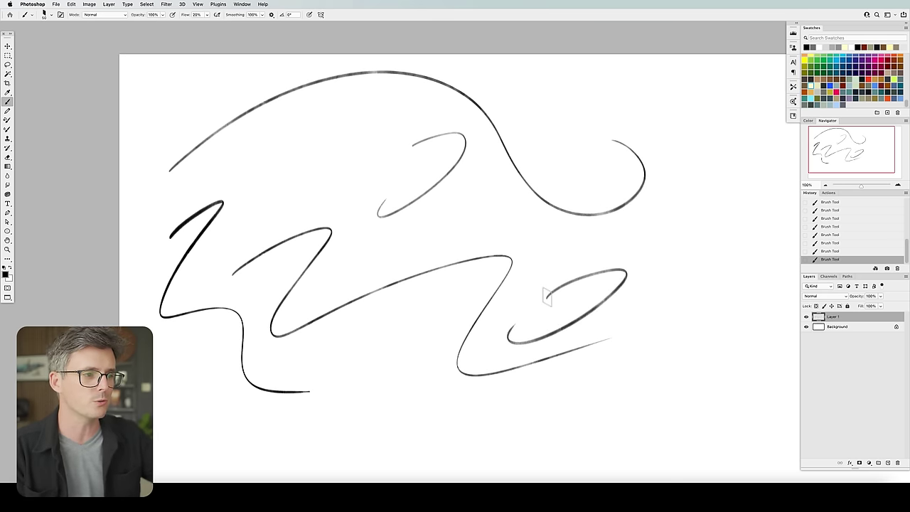
pyautogui.click(262, 15)
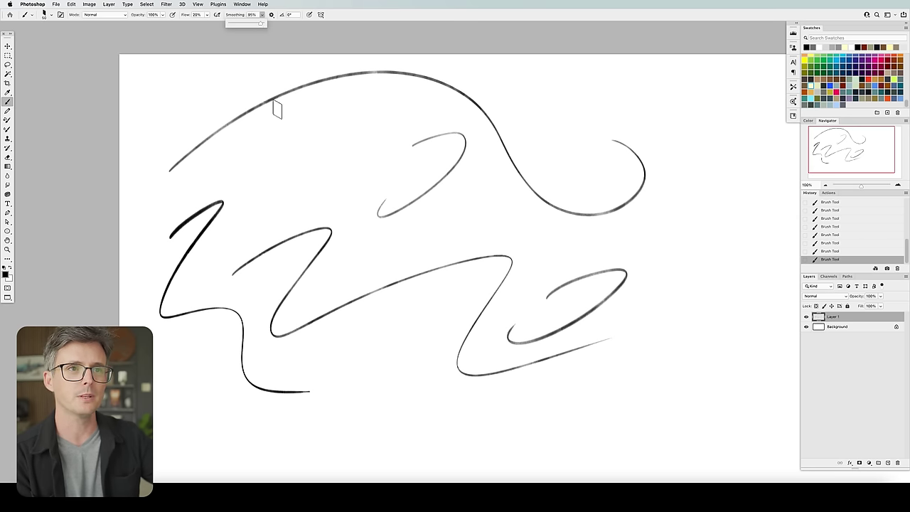
pyautogui.moveTo(161, 449)
pyautogui.mouseDown()
pyautogui.moveTo(192, 434)
pyautogui.moveTo(374, 447)
pyautogui.moveTo(593, 385)
pyautogui.moveTo(636, 350)
pyautogui.mouseUp()
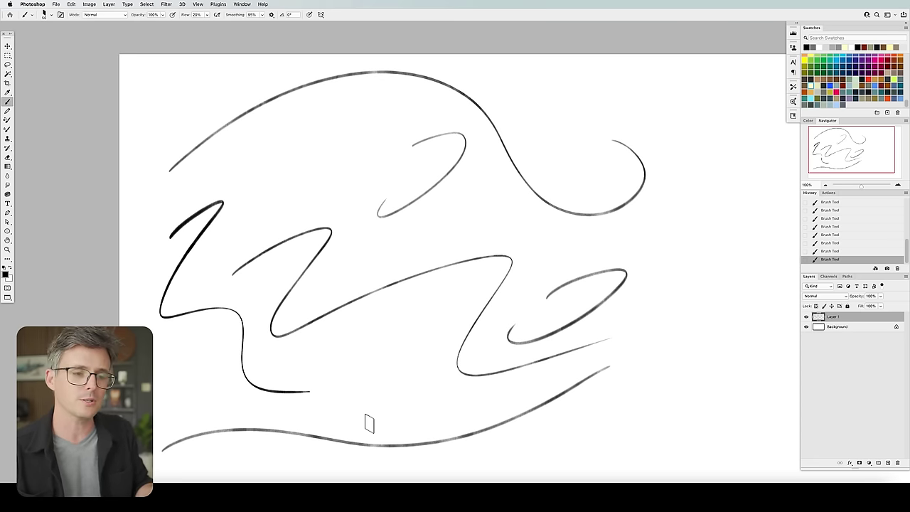
# - Clear the whole canvas with Select All and Delete, and bring up the brush presets
pyautogui.press('super+a')
pyautogui.press('Delete')
pyautogui.click(47, 14)
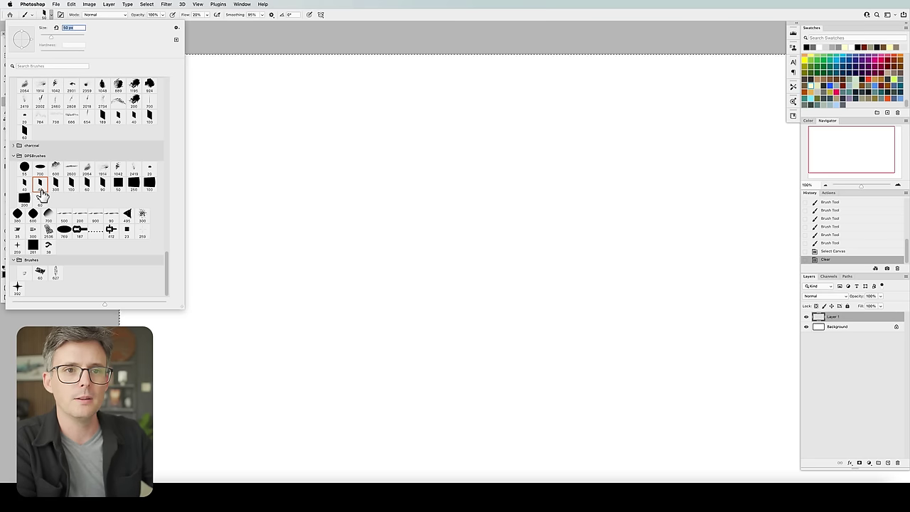
# - Choose the flat rectangular DPS brush, drop the selection, and enlarge it to 700 px
pyautogui.click(72, 186)
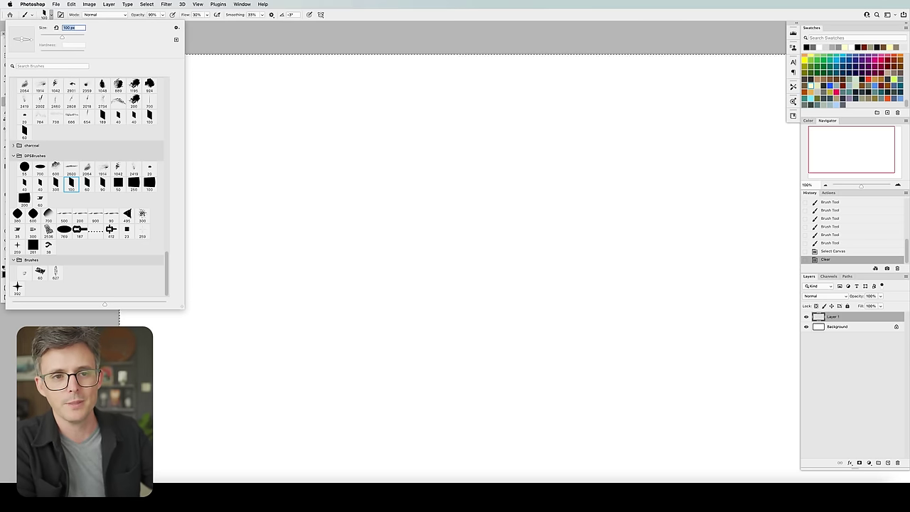
pyautogui.press('Return')
pyautogui.press('super+d')
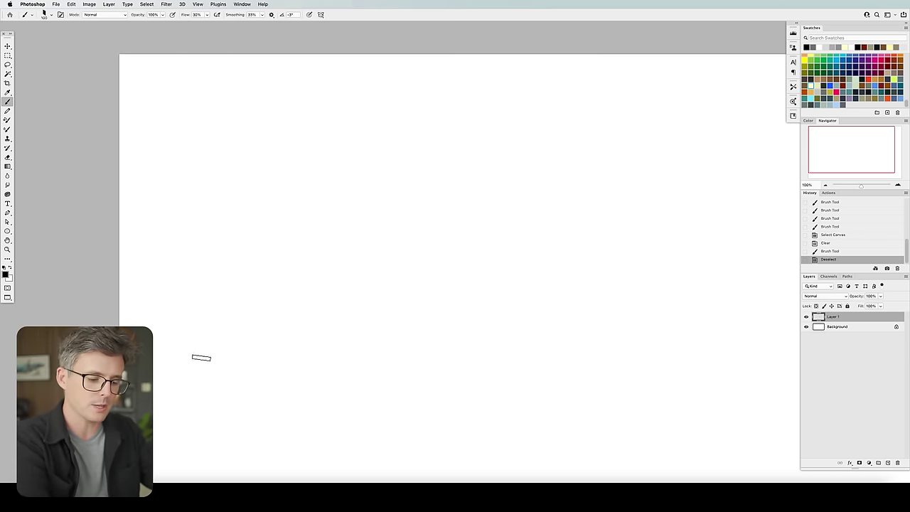
pyautogui.press(']')
pyautogui.press(']')
pyautogui.press(']')
pyautogui.press(']')
pyautogui.press(']')
pyautogui.press(']')
pyautogui.press(']')
pyautogui.press(']')
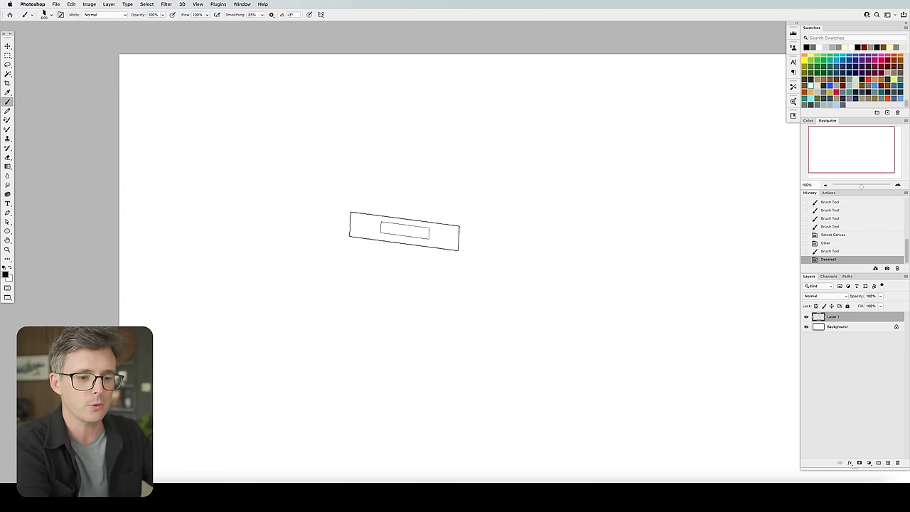
pyautogui.press(']')
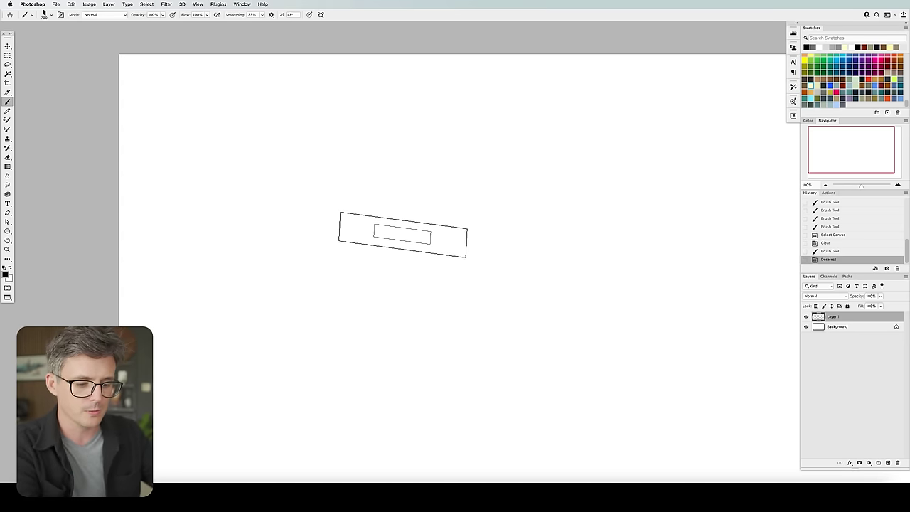
# - Tighten spacing to 1% in Brush Settings, enlarge the brush to 1000 px, and zoom to 66.67%
pyautogui.press('F5')
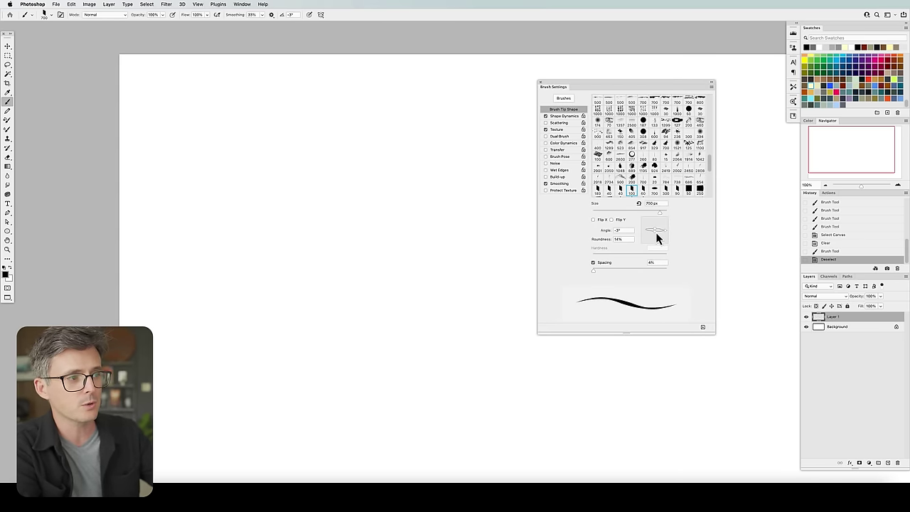
pyautogui.press('F5')
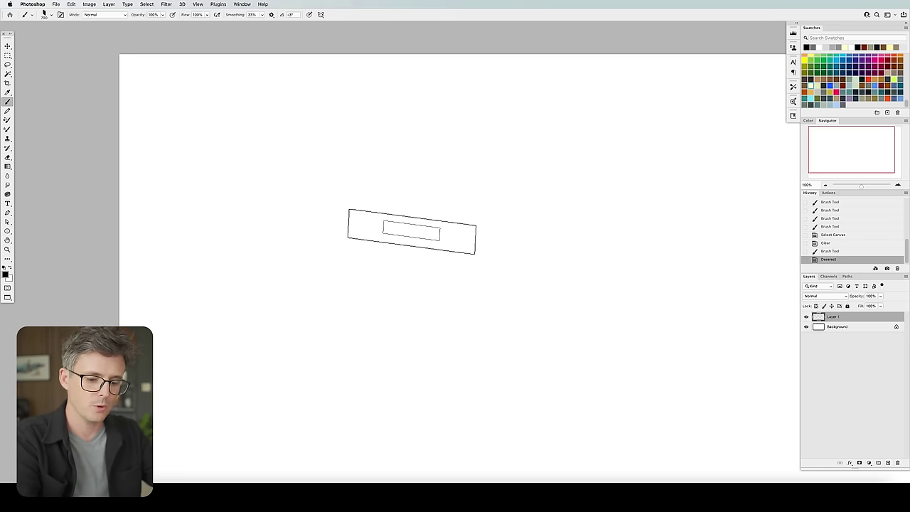
pyautogui.press('F5')
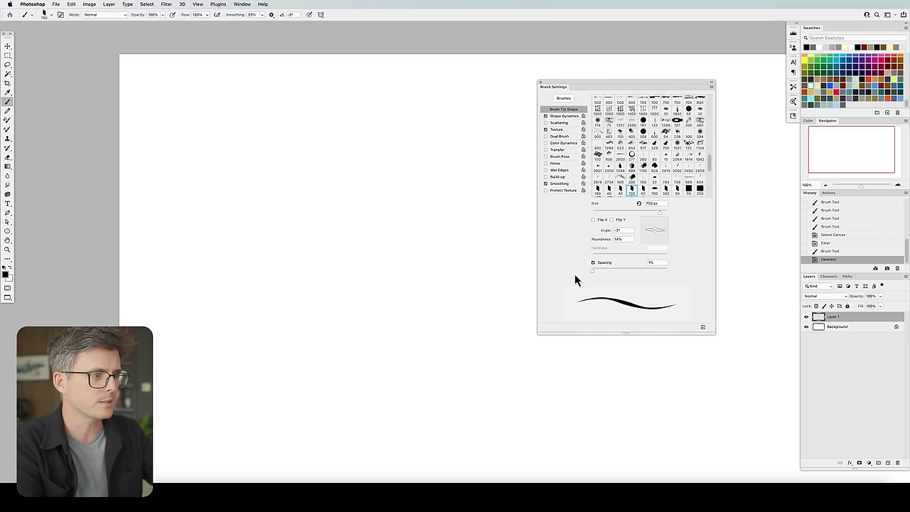
pyautogui.press('F5')
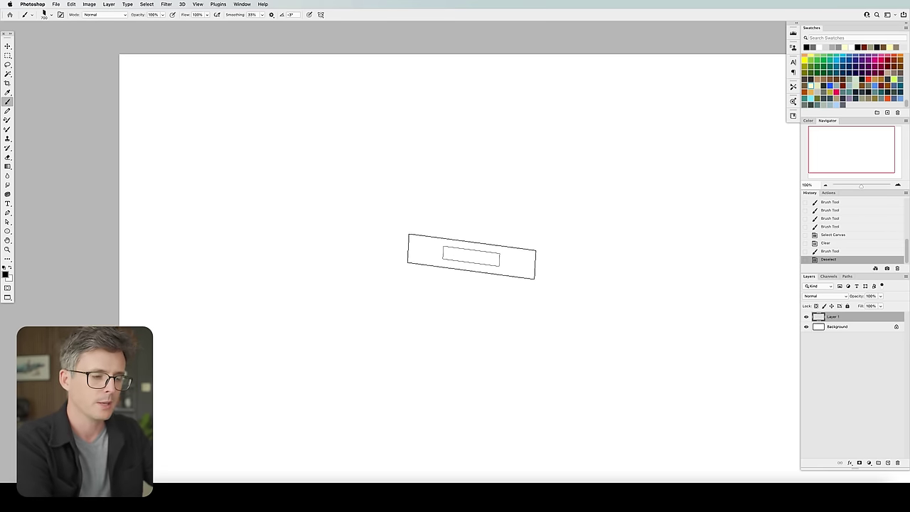
pyautogui.press(']')
pyautogui.press(']')
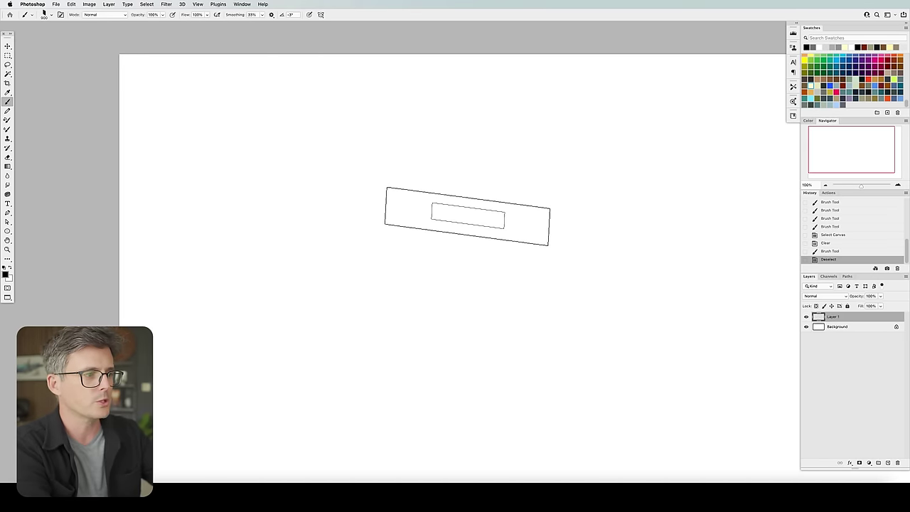
pyautogui.press(']')
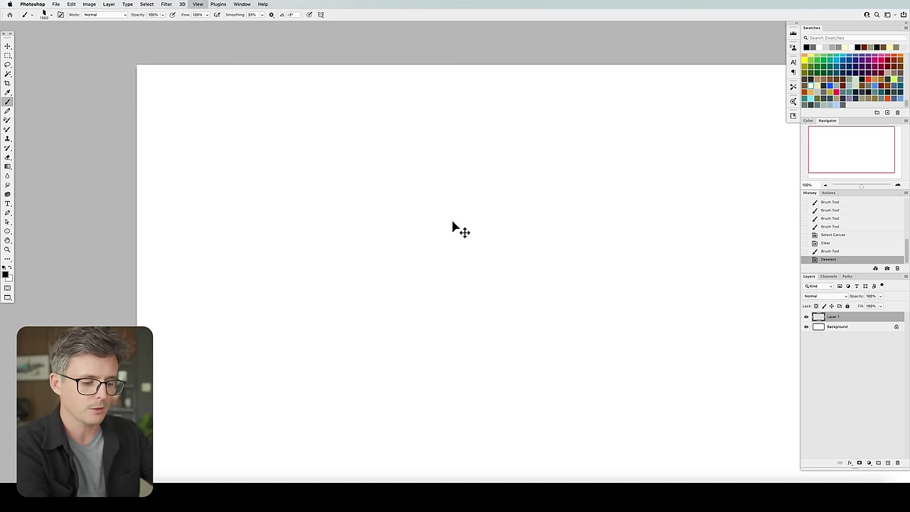
pyautogui.press('super+minus')
# - Paint a broad black test stroke with the flat brush, then select all, delete it and deselect
pyautogui.moveTo(506, 231)
pyautogui.mouseDown()
pyautogui.moveTo(426, 231)
pyautogui.moveTo(428, 276)
pyautogui.mouseUp()
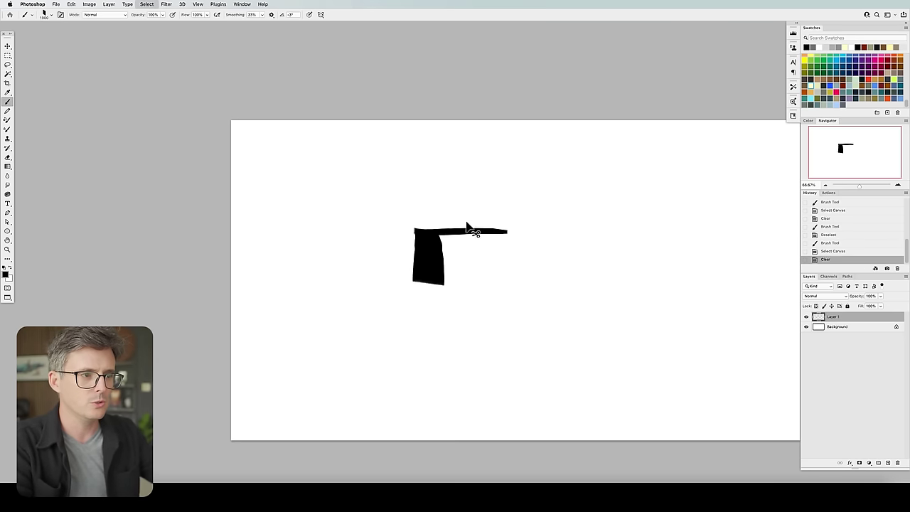
pyautogui.press('super+a')
pyautogui.press('BackSpace')
pyautogui.press('super+d')
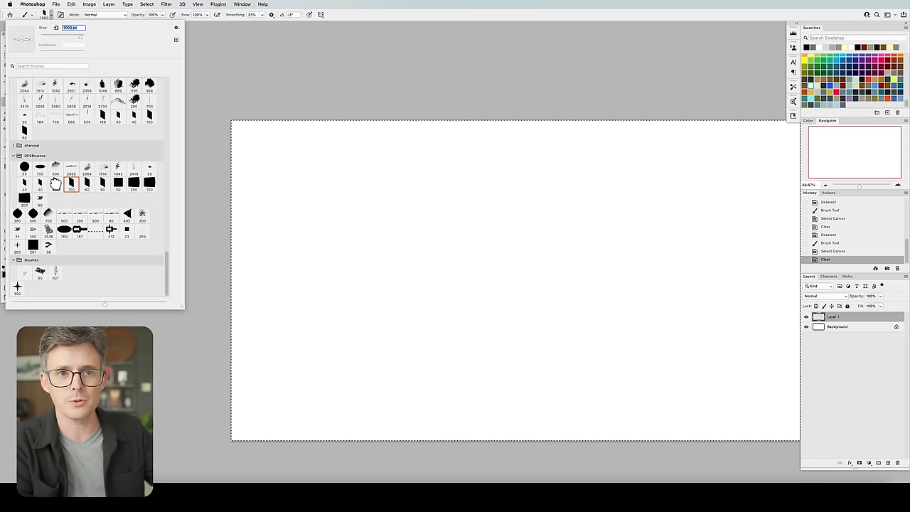
# - Load the flat DPS brush preset at 400 px and enable Dual Brush in Brush Settings
pyautogui.click(56, 184)
pyautogui.press('Return')
pyautogui.hotkey('ctrl', 'd')
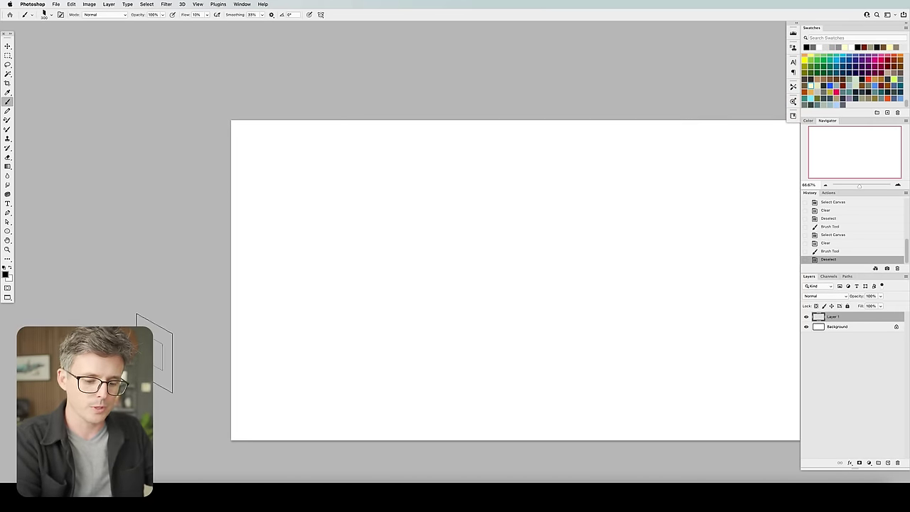
pyautogui.press(']')
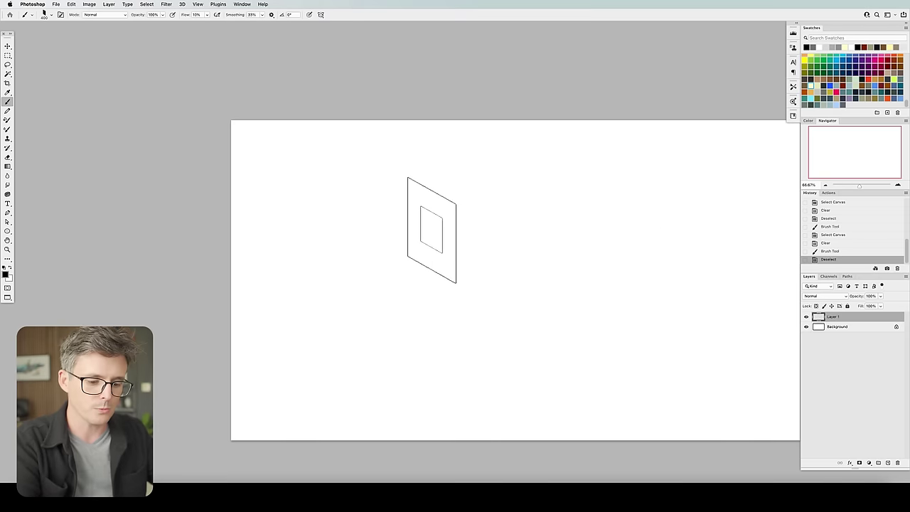
pyautogui.press('F5')
pyautogui.click(546, 136)
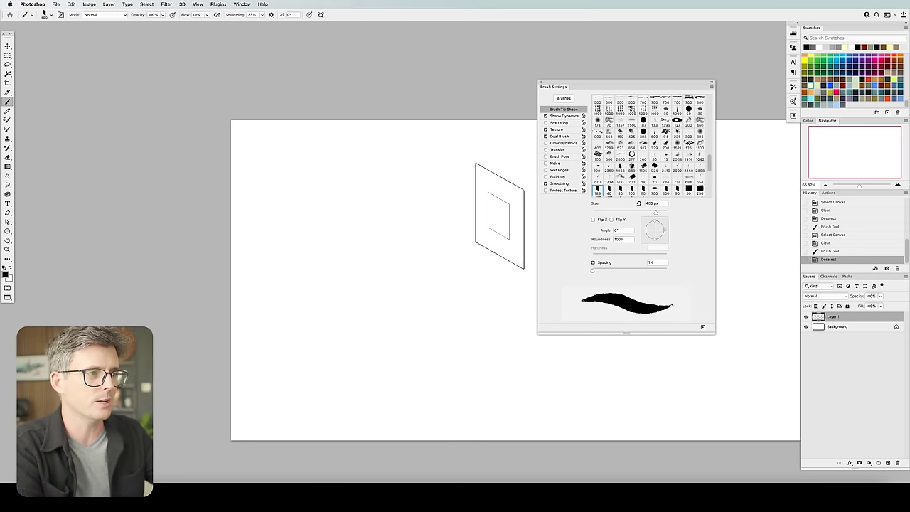
# - Paint rough textured test strokes, building a bushy canopy and a lumpy lower band
pyautogui.moveTo(435, 230)
pyautogui.mouseDown()
pyautogui.moveTo(347, 248)
pyautogui.moveTo(389, 226)
pyautogui.moveTo(364, 237)
pyautogui.moveTo(462, 216)
pyautogui.moveTo(347, 248)
pyautogui.moveTo(447, 228)
pyautogui.moveTo(313, 275)
pyautogui.moveTo(397, 240)
pyautogui.mouseUp()
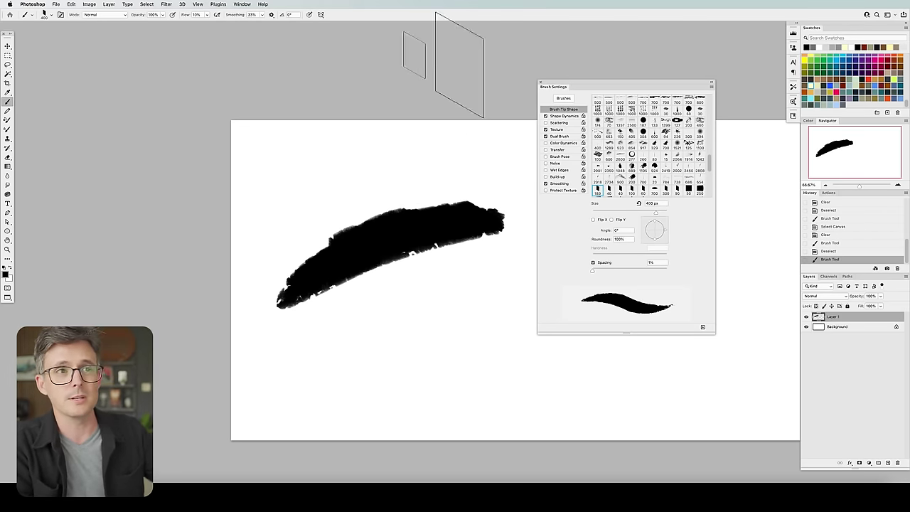
pyautogui.click(540, 81)
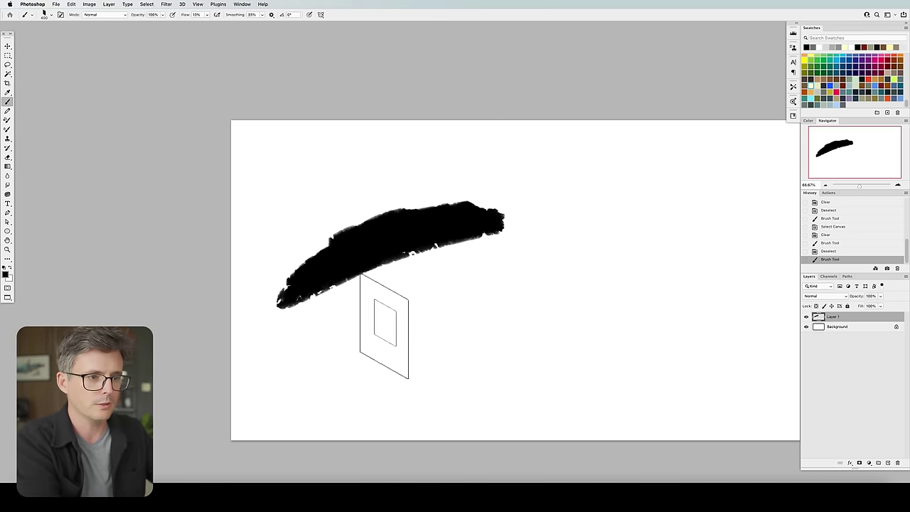
pyautogui.moveTo(350, 351); pyautogui.dragTo(337, 354)
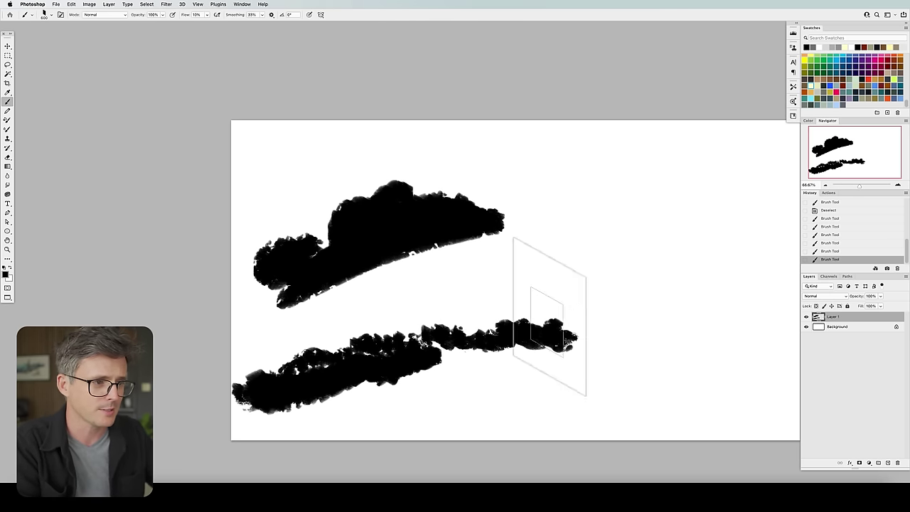
pyautogui.moveTo(398, 320)
pyautogui.mouseDown()
pyautogui.moveTo(458, 331)
pyautogui.moveTo(519, 304)
pyautogui.moveTo(508, 320)
pyautogui.moveTo(539, 335)
pyautogui.moveTo(562, 327)
pyautogui.mouseUp()
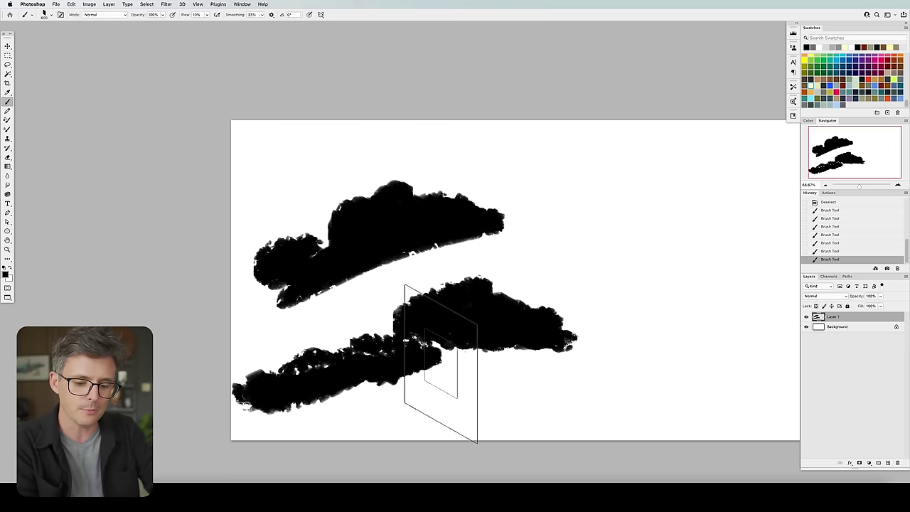
# - Clear the canvas and pick olive green as the paint colour
pyautogui.hotkey('ctrl', 'a')
pyautogui.press('Delete')
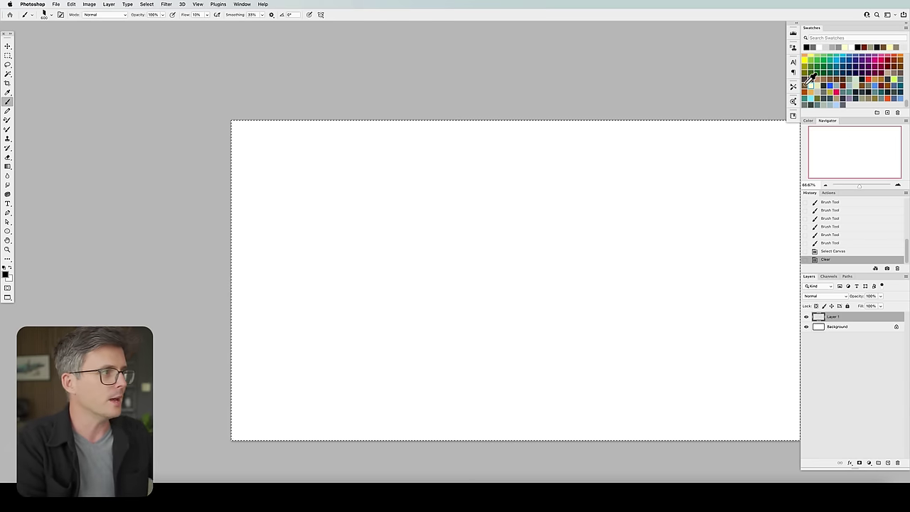
pyautogui.click(859, 89)
pyautogui.hotkey('ctrl', 'd')
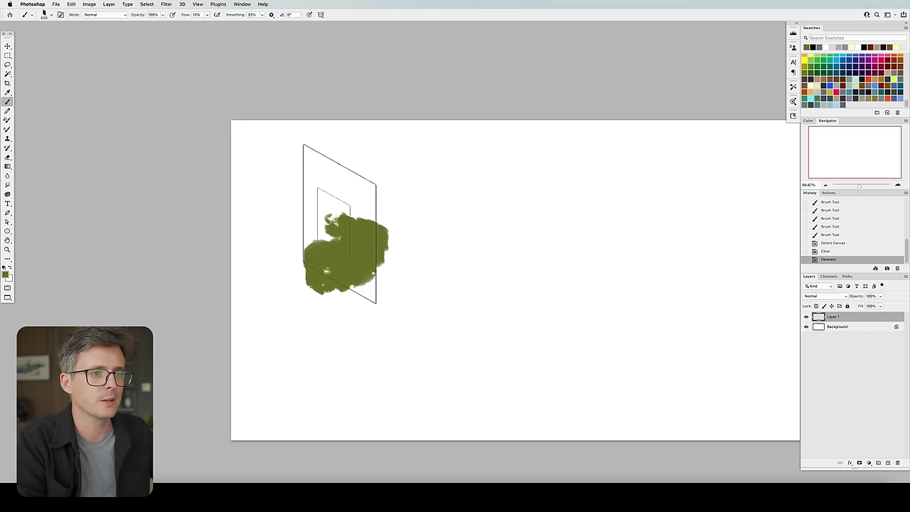
# - Paint an olive foliage blob, filling out its top and extending its lower and left edges
pyautogui.moveTo(340, 224)
pyautogui.mouseDown()
pyautogui.moveTo(358, 200)
pyautogui.moveTo(378, 206)
pyautogui.moveTo(371, 215)
pyautogui.moveTo(391, 212)
pyautogui.moveTo(383, 284)
pyautogui.moveTo(412, 285)
pyautogui.moveTo(404, 276)
pyautogui.moveTo(422, 273)
pyautogui.moveTo(337, 307)
pyautogui.moveTo(360, 281)
pyautogui.moveTo(342, 232)
pyautogui.moveTo(325, 239)
pyautogui.moveTo(333, 245)
pyautogui.moveTo(353, 233)
pyautogui.moveTo(371, 248)
pyautogui.moveTo(387, 282)
pyautogui.moveTo(372, 294)
pyautogui.moveTo(416, 295)
pyautogui.moveTo(364, 302)
pyautogui.moveTo(341, 276)
pyautogui.moveTo(321, 293)
pyautogui.mouseUp()
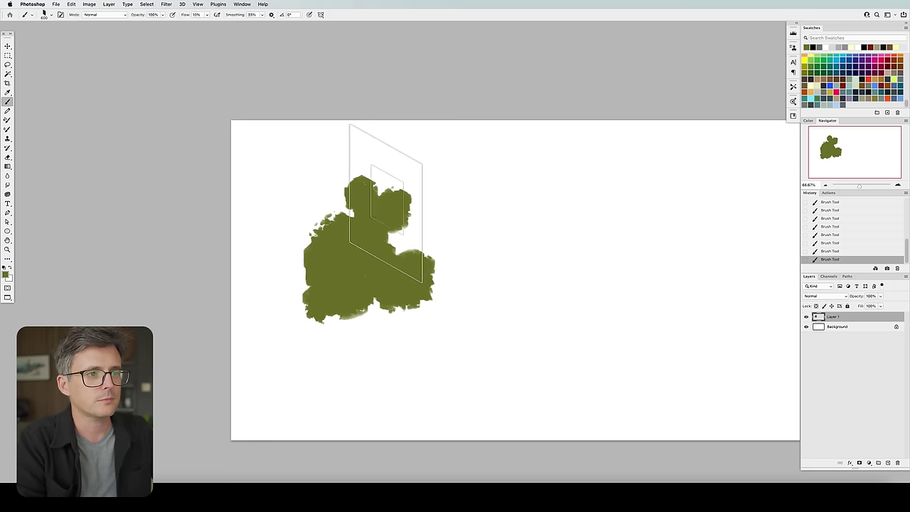
pyautogui.moveTo(380, 167)
pyautogui.mouseDown()
pyautogui.moveTo(345, 167)
pyautogui.moveTo(376, 206)
pyautogui.mouseUp()
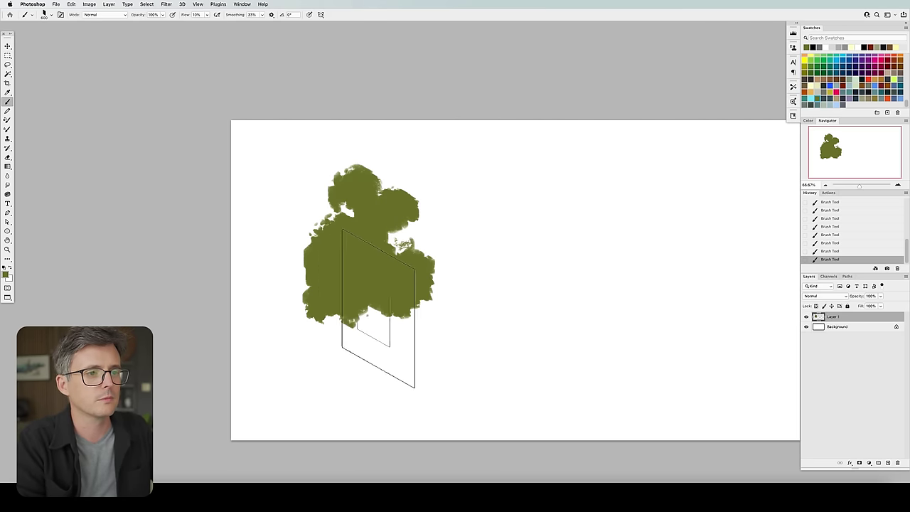
pyautogui.moveTo(378, 308)
pyautogui.mouseDown()
pyautogui.moveTo(336, 225)
pyautogui.moveTo(349, 211)
pyautogui.moveTo(313, 251)
pyautogui.moveTo(328, 262)
pyautogui.moveTo(318, 266)
pyautogui.moveTo(415, 256)
pyautogui.mouseUp()
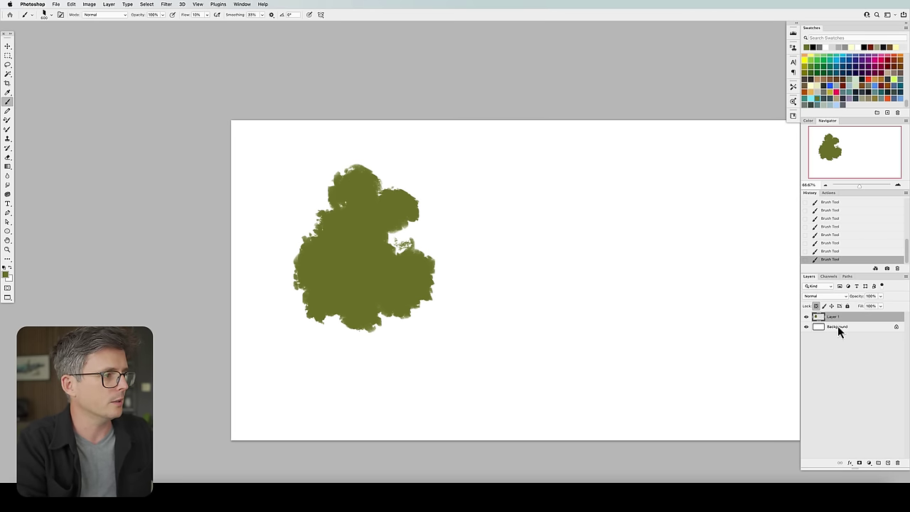
# - Choose a light green and paint highlights on the blob's top, then enlarge the brush to 700
pyautogui.click(6, 275)
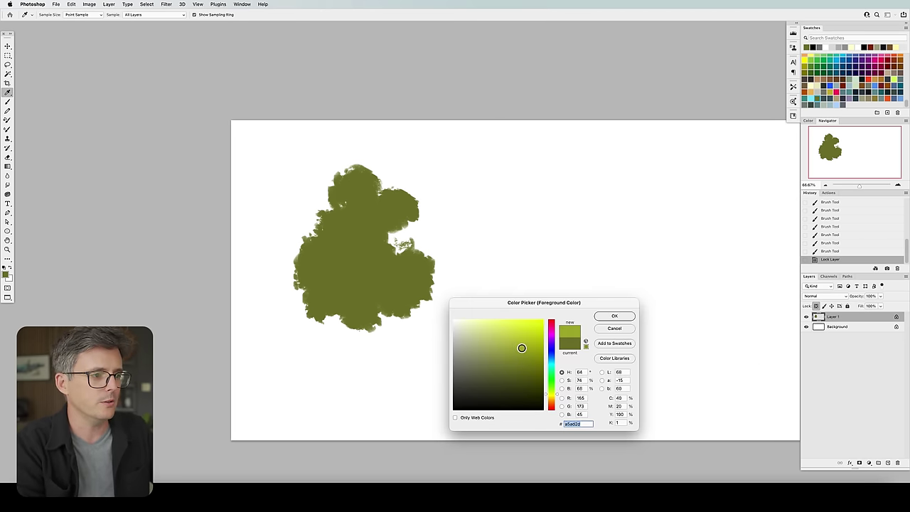
pyautogui.click(607, 319)
pyautogui.moveTo(337, 174)
pyautogui.mouseDown()
pyautogui.moveTo(356, 197)
pyautogui.moveTo(336, 199)
pyautogui.moveTo(349, 221)
pyautogui.moveTo(315, 237)
pyautogui.moveTo(338, 235)
pyautogui.moveTo(329, 249)
pyautogui.moveTo(337, 252)
pyautogui.moveTo(319, 251)
pyautogui.moveTo(288, 274)
pyautogui.moveTo(341, 249)
pyautogui.mouseUp()
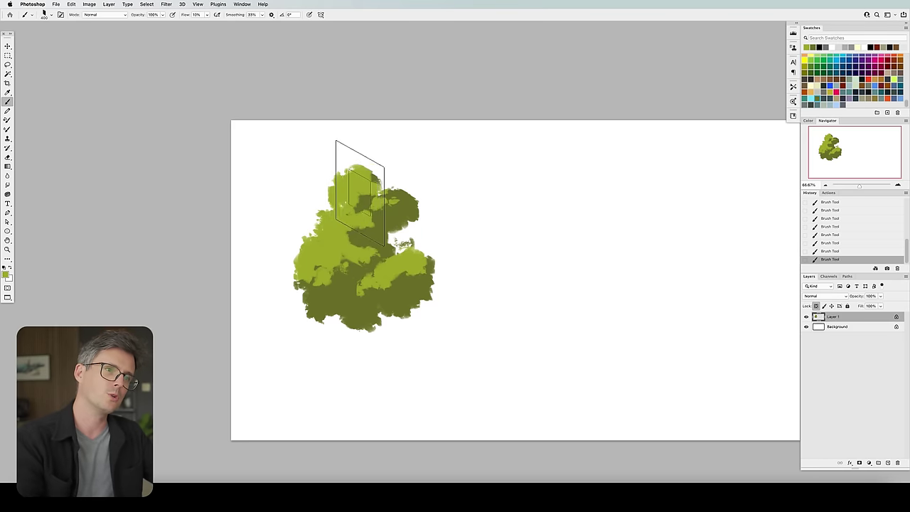
pyautogui.press(']')
pyautogui.press(']')
pyautogui.press(']')
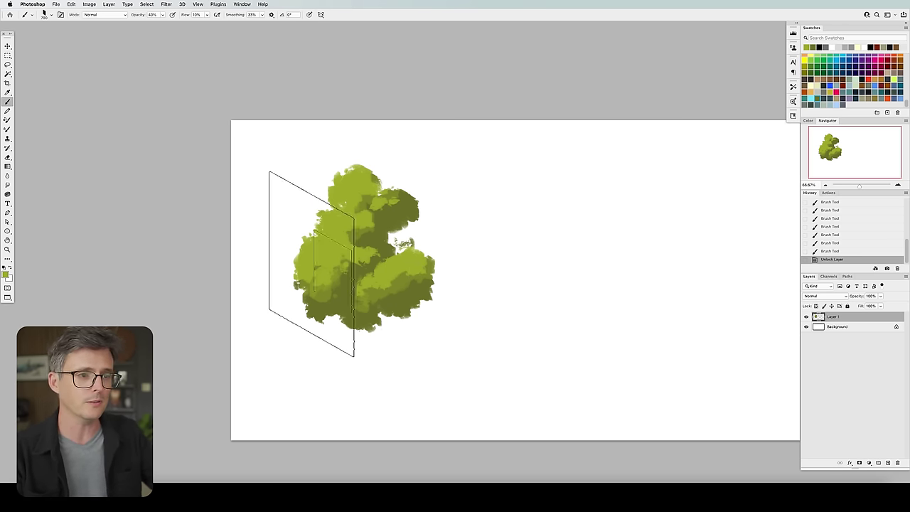
# - At black, 100% opacity and flow, brush 175, draw a long diagonal line and a hooked stroke
pyautogui.press('d')
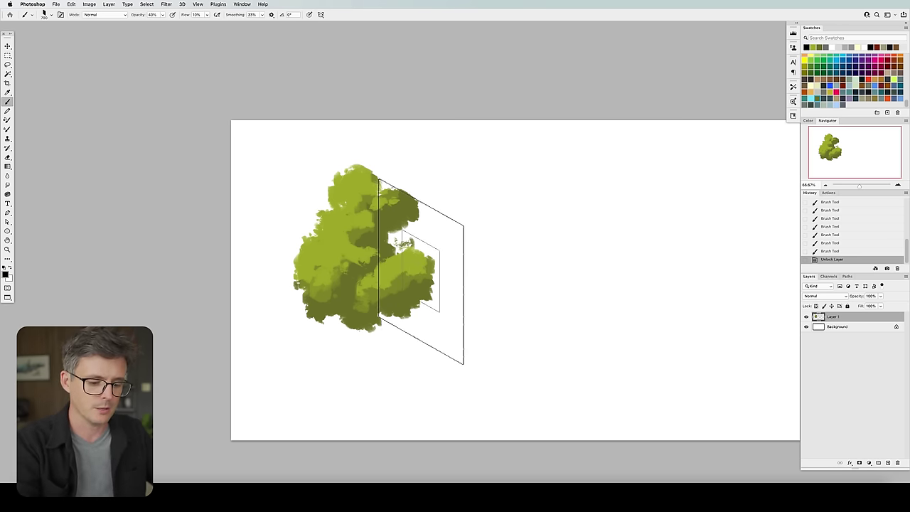
pyautogui.press('0')
pyautogui.hotkey('shift', '0')
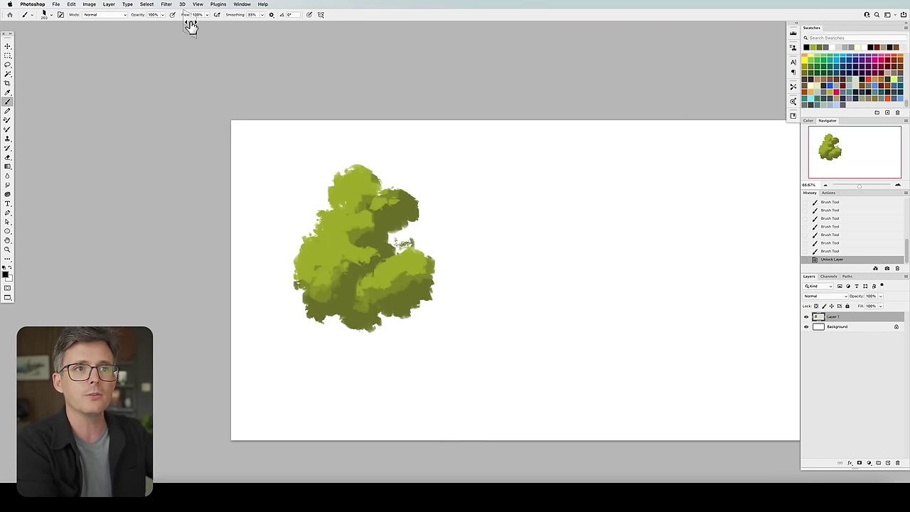
pyautogui.press('[')
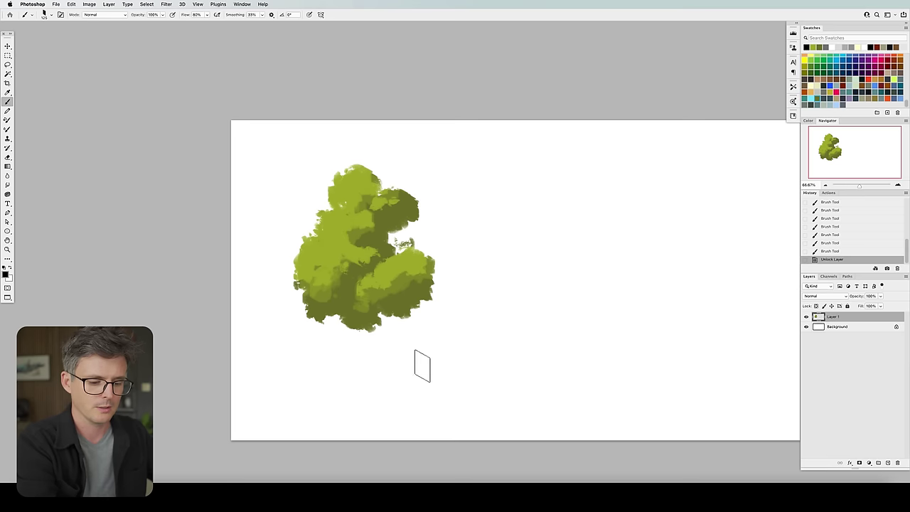
pyautogui.moveTo(315, 389)
pyautogui.mouseDown()
pyautogui.moveTo(528, 324)
pyautogui.moveTo(619, 262)
pyautogui.mouseUp()
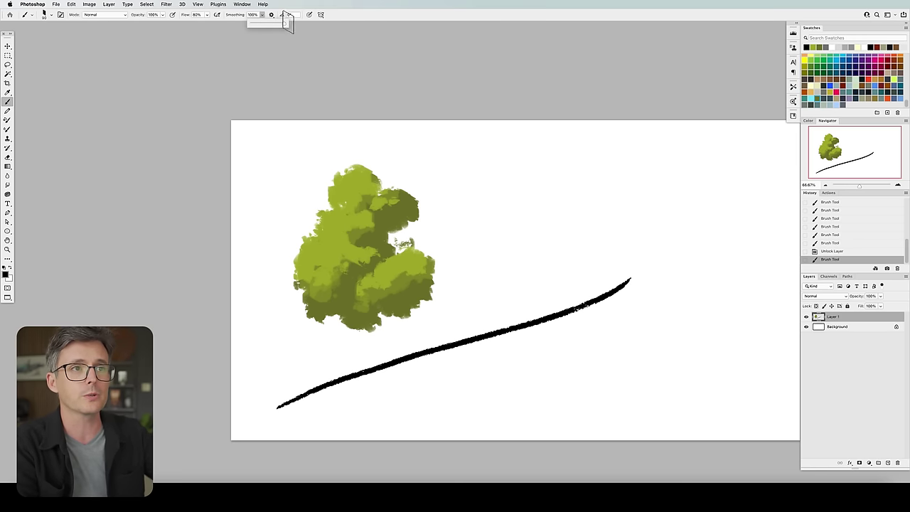
pyautogui.moveTo(553, 351)
pyautogui.mouseDown()
pyautogui.moveTo(642, 338)
pyautogui.moveTo(638, 359)
pyautogui.moveTo(398, 445)
pyautogui.mouseUp()
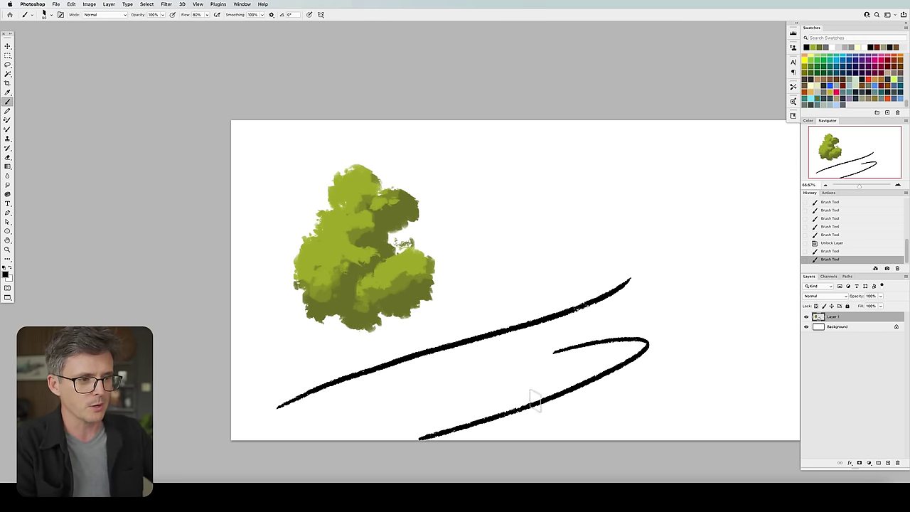
pyautogui.hotkey('ctrl', 'z')
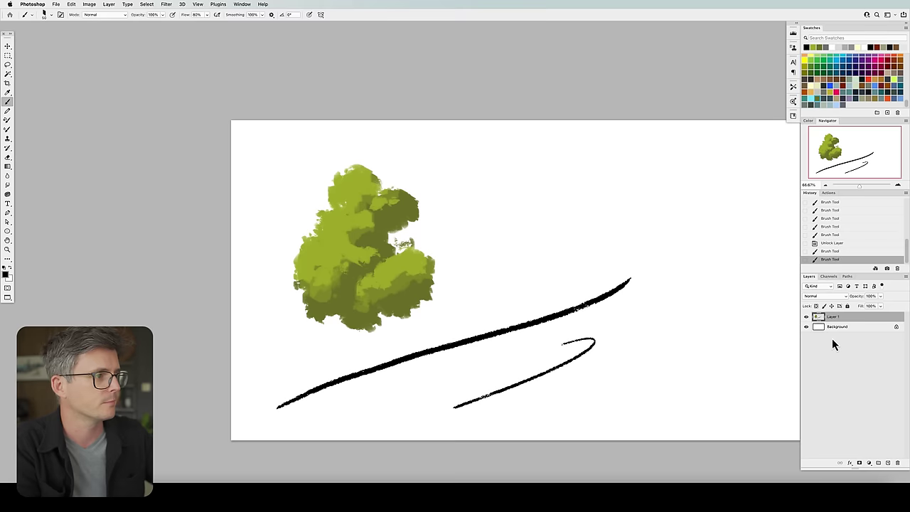
# - Lasso the tree, Alt-drag a copy to its right, and deselect
pyautogui.moveTo(406, 148)
pyautogui.mouseDown()
pyautogui.moveTo(291, 178)
pyautogui.moveTo(404, 149)
pyautogui.mouseUp()
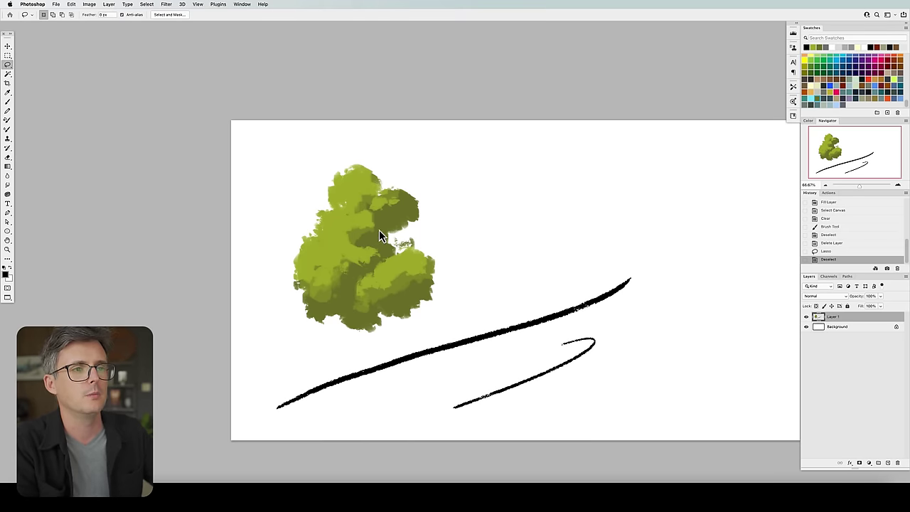
pyautogui.press('v')
pyautogui.moveTo(398, 236)
pyautogui.mouseDown()
pyautogui.moveTo(443, 209)
pyautogui.moveTo(550, 209)
pyautogui.mouseUp()
pyautogui.press('super+d')
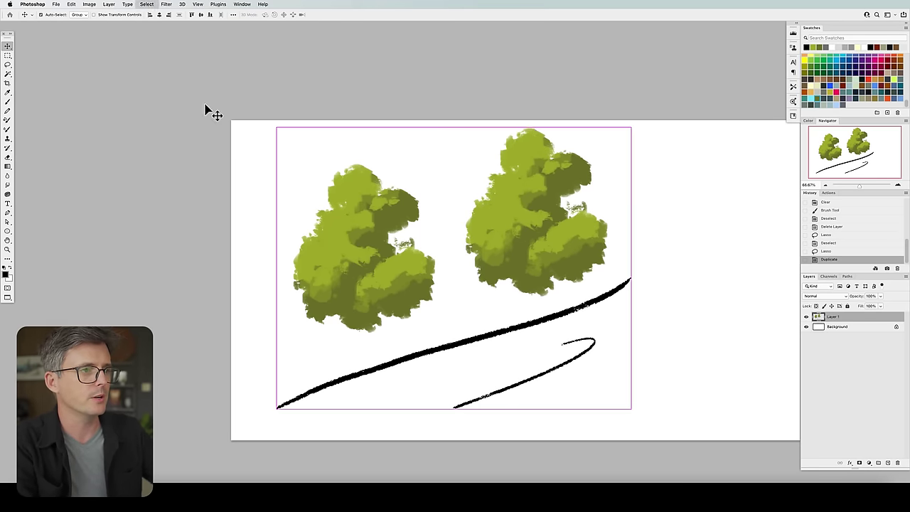
# - Choose the square brush preset, sample the tree's green, and create new Layer 2
pyautogui.press('b')
pyautogui.click(49, 14)
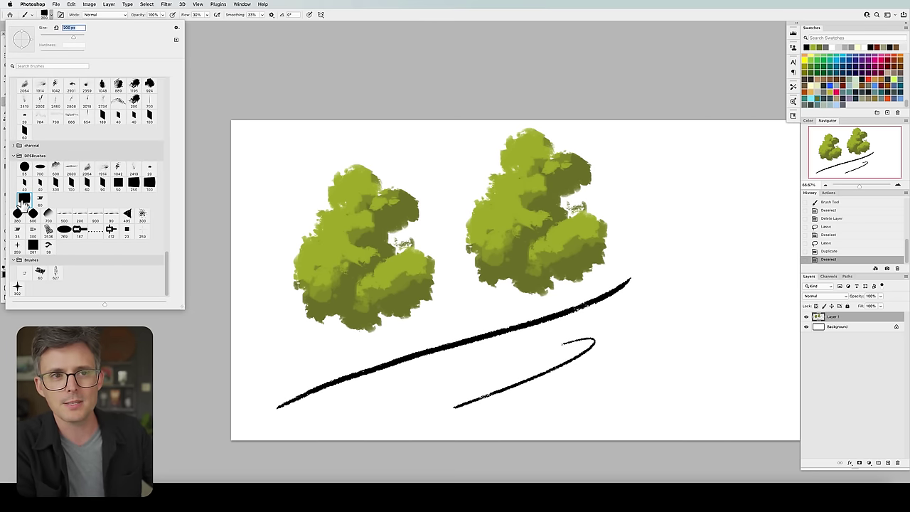
pyautogui.doubleClick(23, 203)
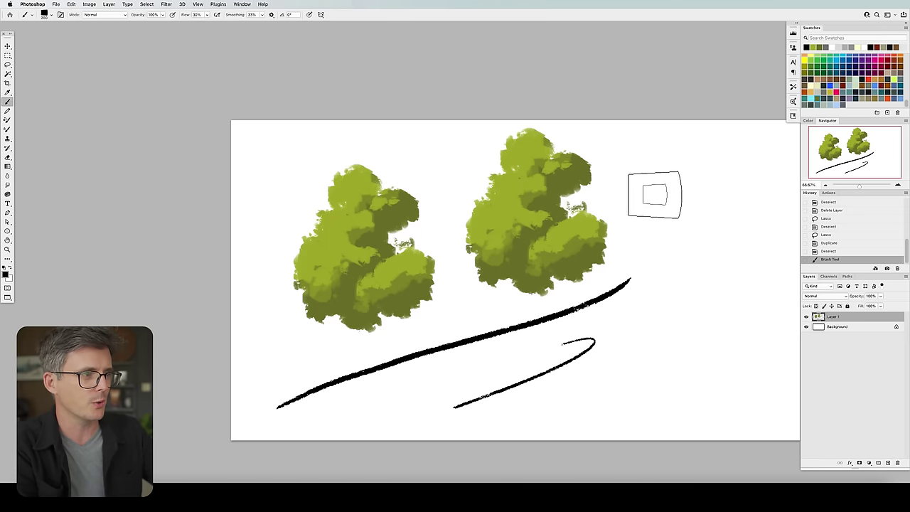
pyautogui.keyDown('alt'); pyautogui.click(507, 190); pyautogui.keyUp('alt')
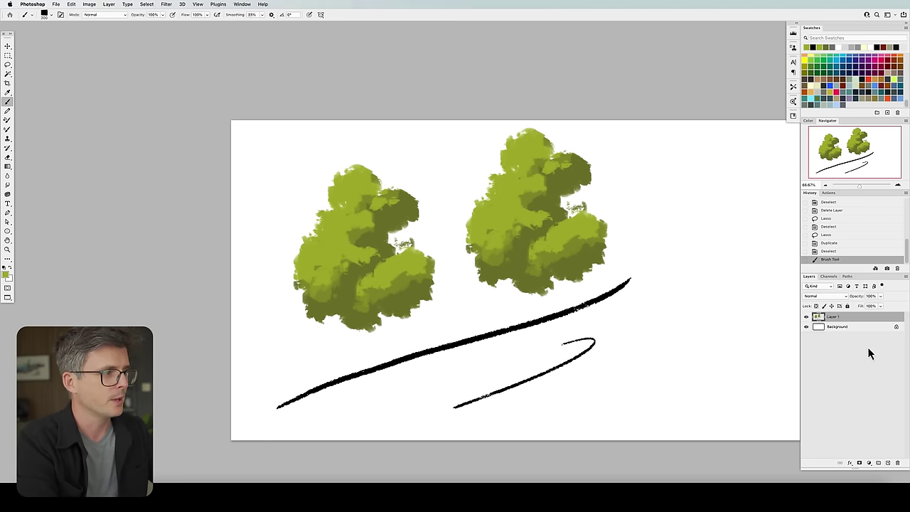
pyautogui.press('alt+shift+super+n')
pyautogui.keyDown('alt'); pyautogui.click(506, 203); pyautogui.keyUp('alt')
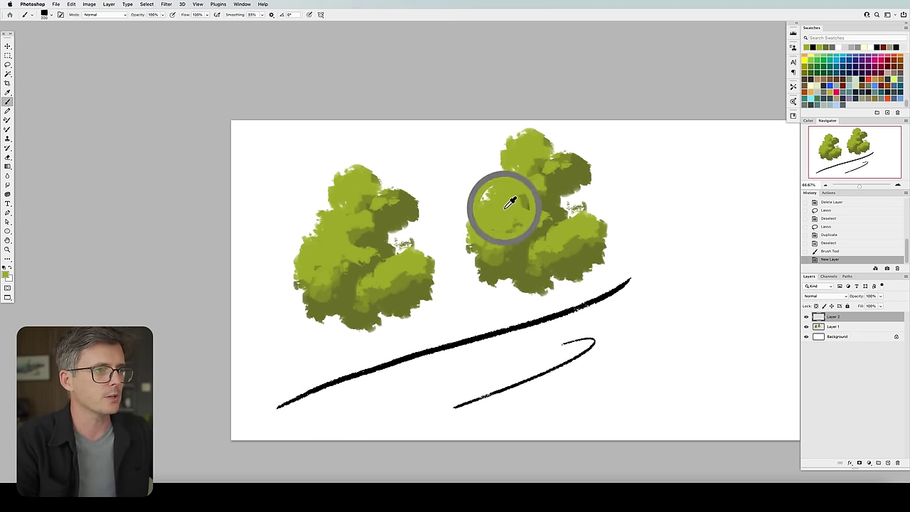
# - Sample the darker foliage green and paint a blocky grey-green blob right of the trees with a 250 brush
pyautogui.keyDown('alt'); pyautogui.click(597, 253); pyautogui.keyUp('alt')
pyautogui.press(']')
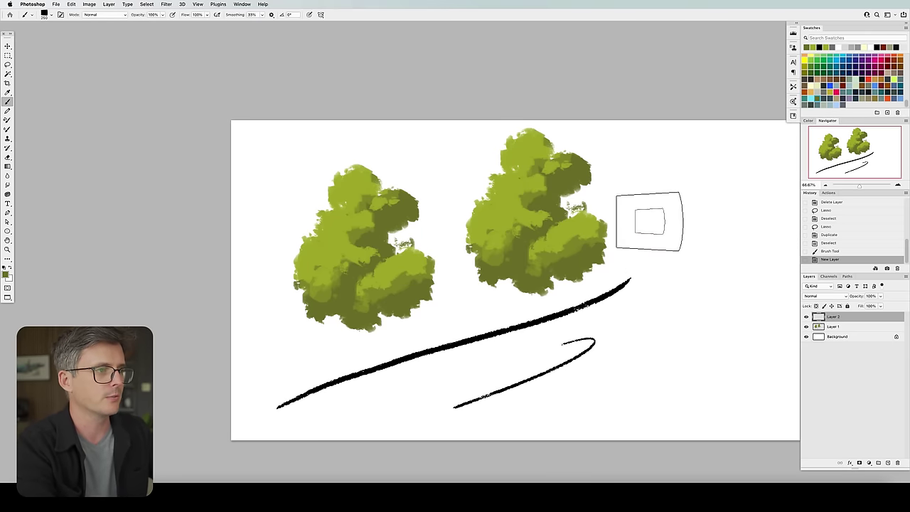
pyautogui.moveTo(665, 232)
pyautogui.mouseDown()
pyautogui.moveTo(659, 211)
pyautogui.moveTo(674, 209)
pyautogui.moveTo(689, 219)
pyautogui.moveTo(684, 231)
pyautogui.moveTo(652, 235)
pyautogui.moveTo(672, 250)
pyautogui.moveTo(690, 229)
pyautogui.moveTo(725, 228)
pyautogui.moveTo(697, 257)
pyautogui.mouseUp()
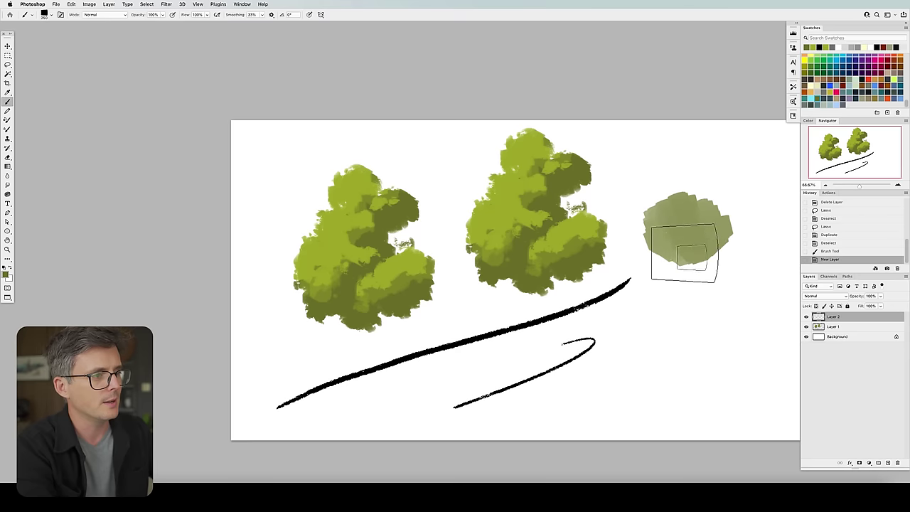
pyautogui.moveTo(684, 254)
pyautogui.mouseDown()
pyautogui.moveTo(650, 247)
pyautogui.moveTo(688, 263)
pyautogui.moveTo(729, 245)
pyautogui.moveTo(675, 265)
pyautogui.moveTo(664, 261)
pyautogui.moveTo(679, 263)
pyautogui.moveTo(640, 227)
pyautogui.mouseUp()
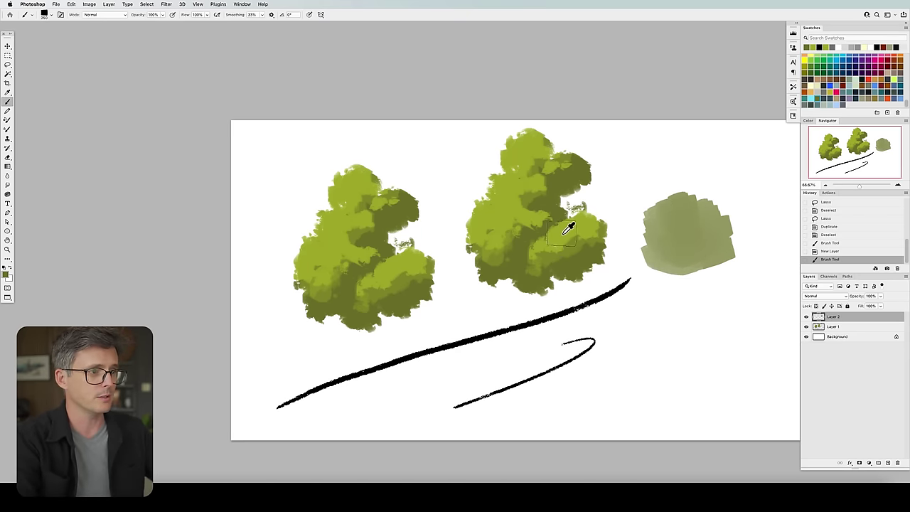
# - Sample the light yellow-green and dab lighter paint onto the middle treetop
pyautogui.keyDown('alt'); pyautogui.click(564, 232); pyautogui.keyUp('alt')
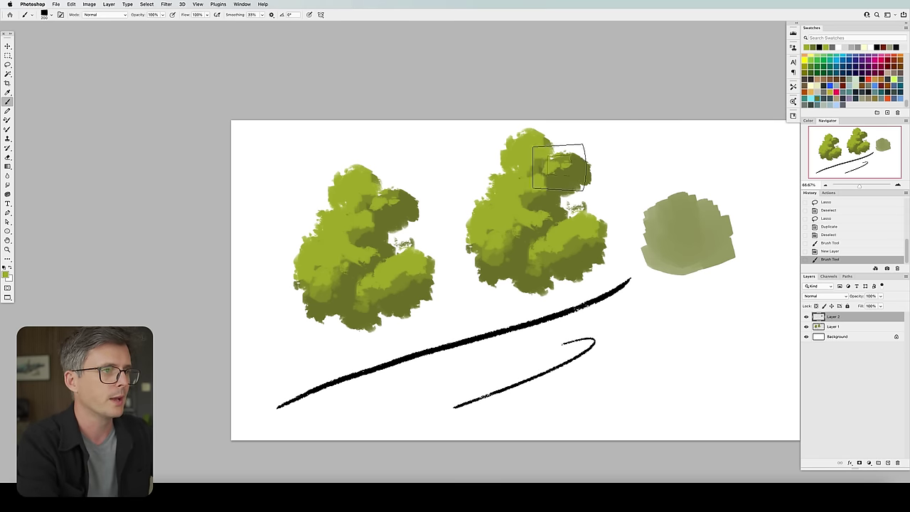
pyautogui.moveTo(558, 167)
pyautogui.mouseDown()
pyautogui.moveTo(573, 158)
pyautogui.moveTo(566, 173)
pyautogui.moveTo(589, 152)
pyautogui.moveTo(587, 179)
pyautogui.mouseUp()
pyautogui.press('[')
pyautogui.press('[')
pyautogui.press('[')
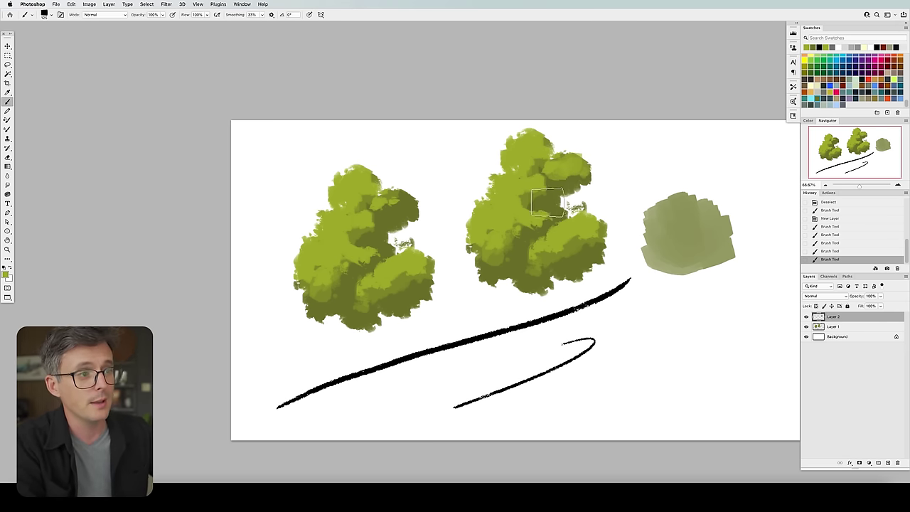
pyautogui.moveTo(531, 199)
pyautogui.mouseDown()
pyautogui.moveTo(557, 192)
pyautogui.moveTo(545, 189)
pyautogui.moveTo(539, 202)
pyautogui.moveTo(561, 225)
pyautogui.mouseUp()
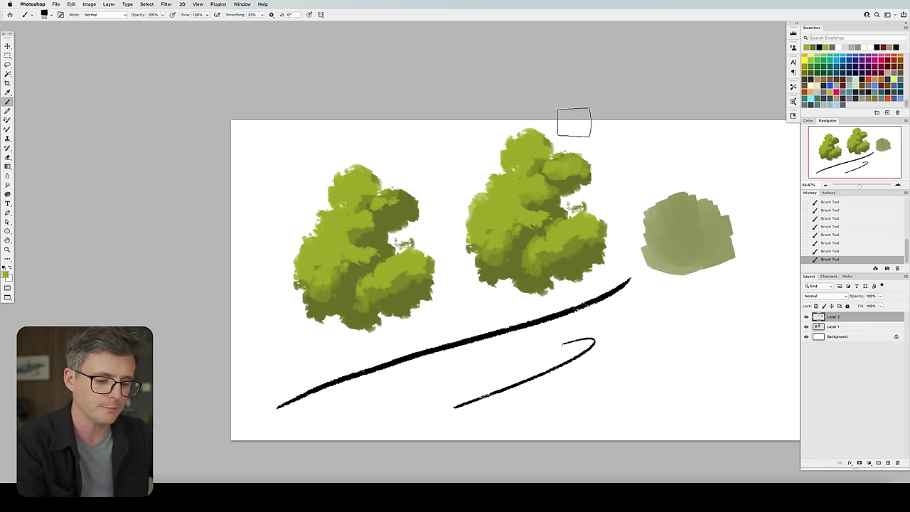
# - Turn Transfer off in Brush Settings (F5) for solid strokes and paint a small green test stroke
pyautogui.press('F5')
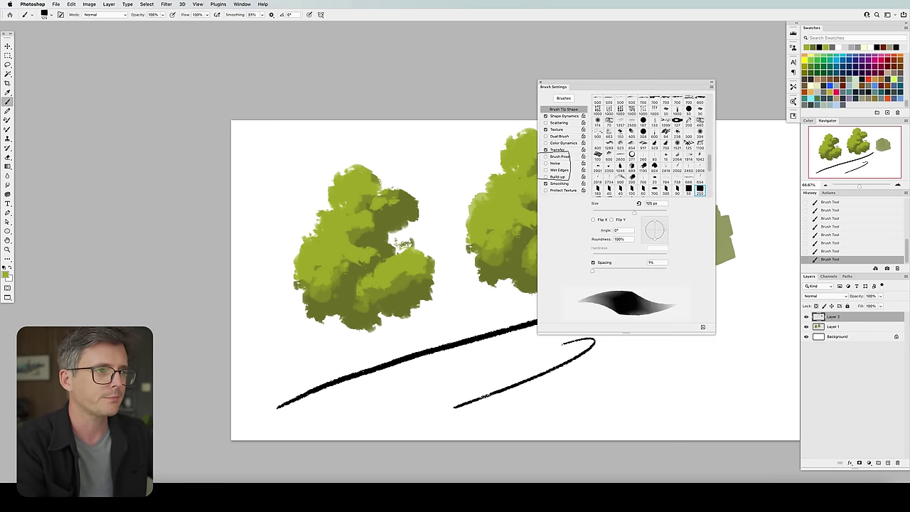
pyautogui.click(562, 117)
pyautogui.click(556, 150)
pyautogui.click(545, 150)
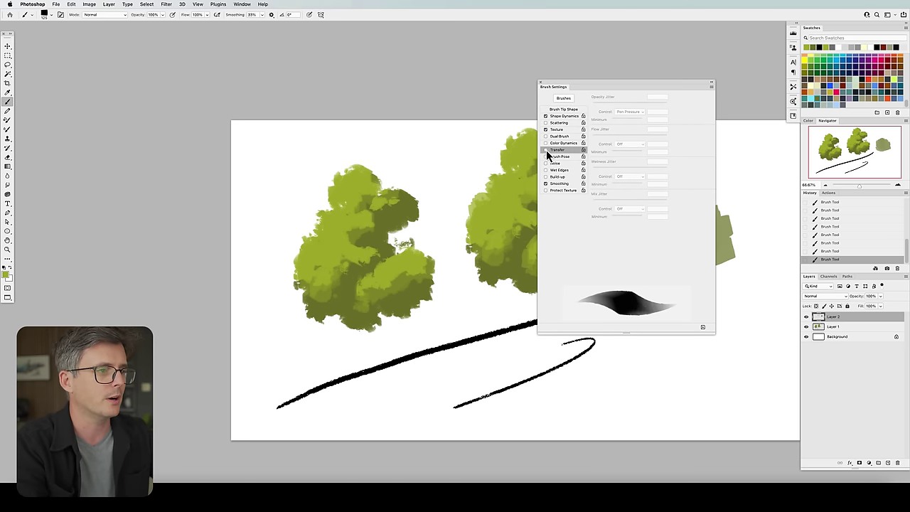
pyautogui.press('F5')
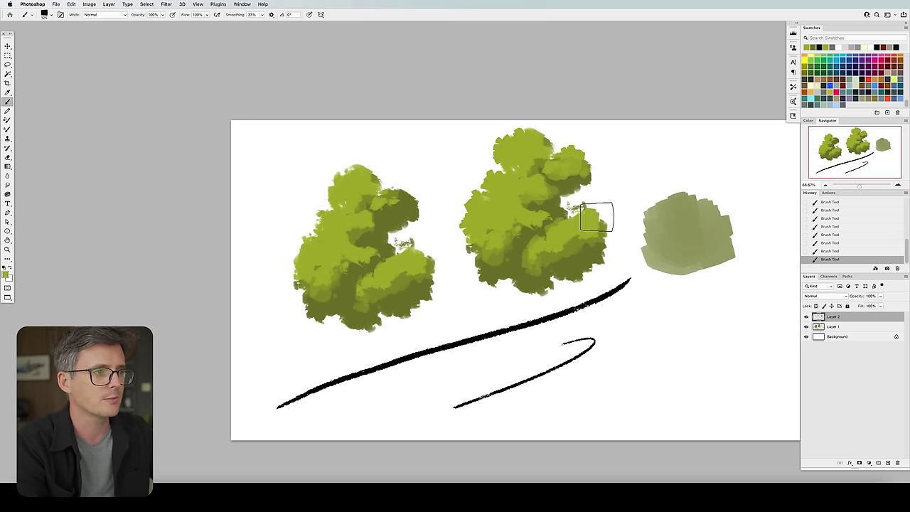
pyautogui.press('F5')
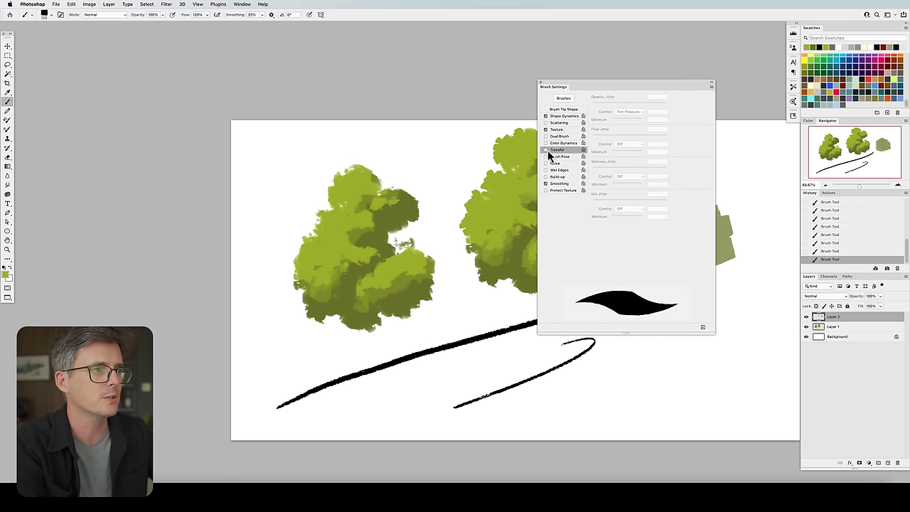
pyautogui.click(548, 149)
pyautogui.press('F5')
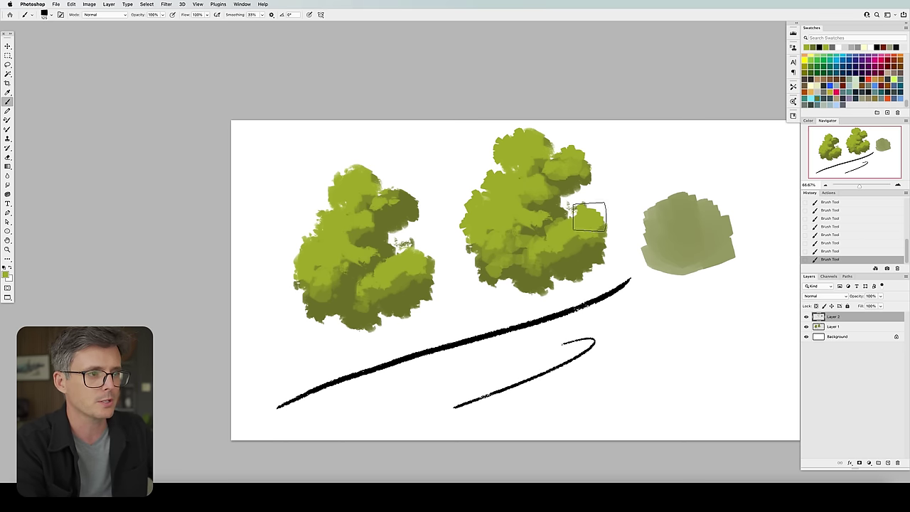
pyautogui.press('F5')
pyautogui.click(544, 150)
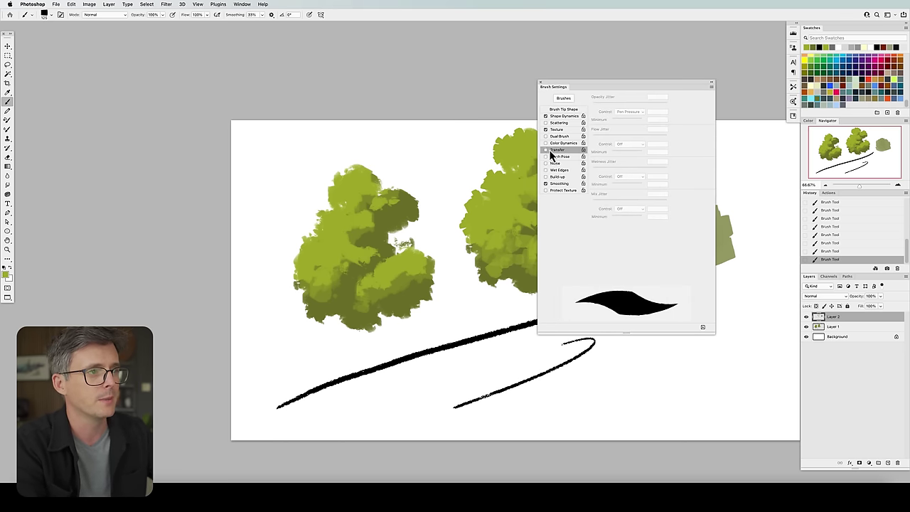
pyautogui.press('F5')
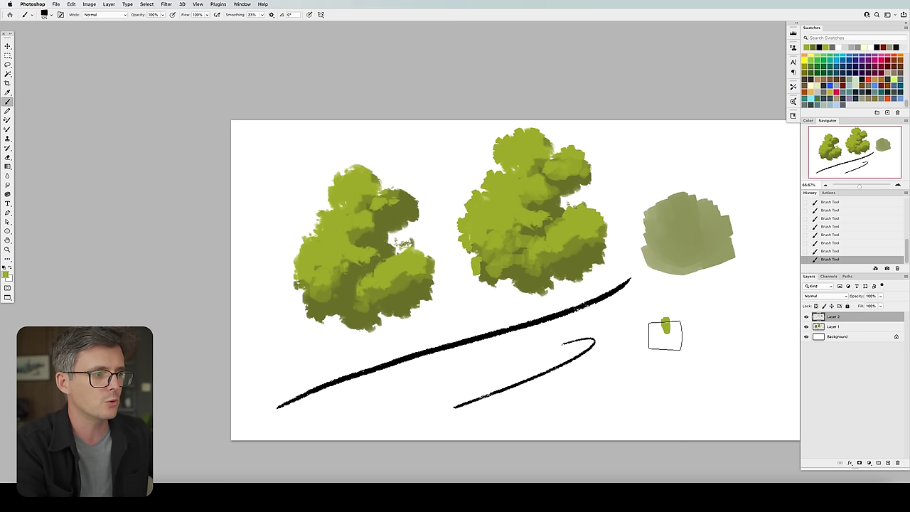
pyautogui.moveTo(652, 333)
pyautogui.mouseDown()
pyautogui.moveTo(632, 340)
pyautogui.moveTo(647, 361)
pyautogui.moveTo(631, 371)
pyautogui.moveTo(672, 382)
pyautogui.moveTo(686, 357)
pyautogui.moveTo(682, 335)
pyautogui.moveTo(698, 332)
pyautogui.mouseUp()
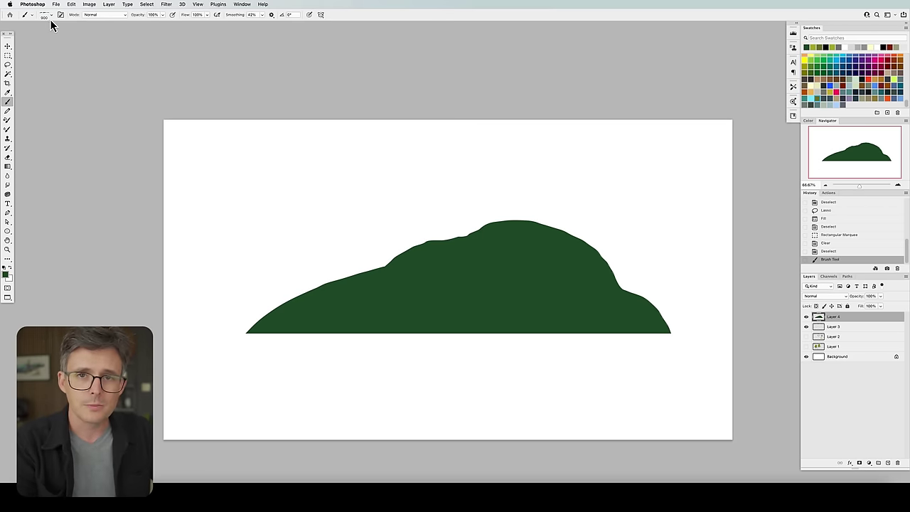
# - Add a new layer above the hill and paint an olive-yellow test stroke
pyautogui.click(51, 16)
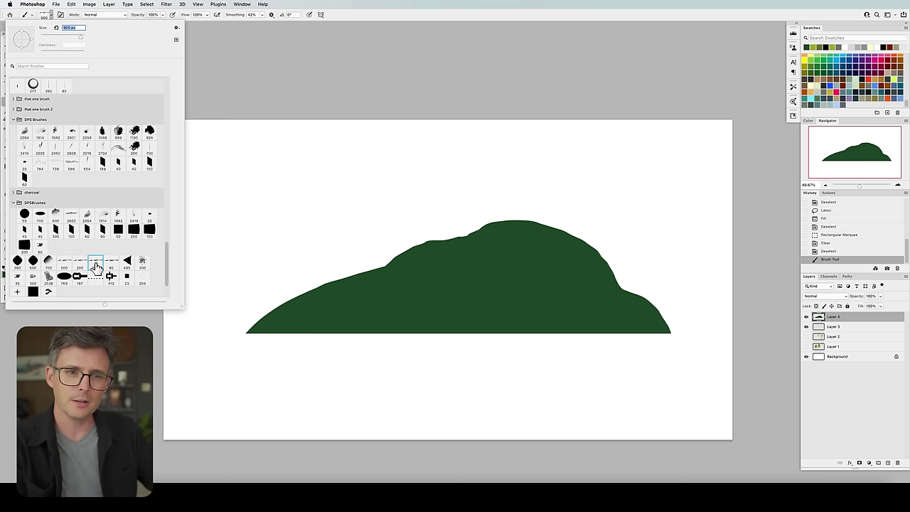
pyautogui.press('Return')
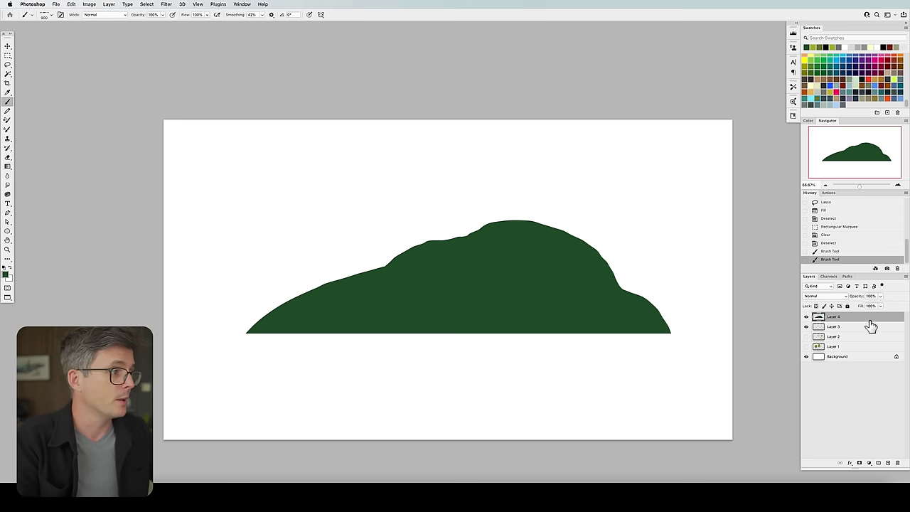
pyautogui.click(888, 463)
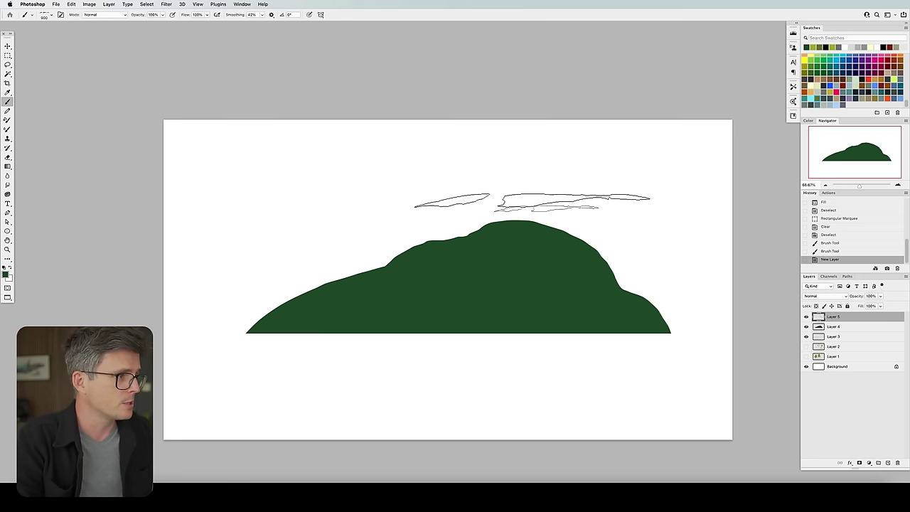
pyautogui.click(833, 90)
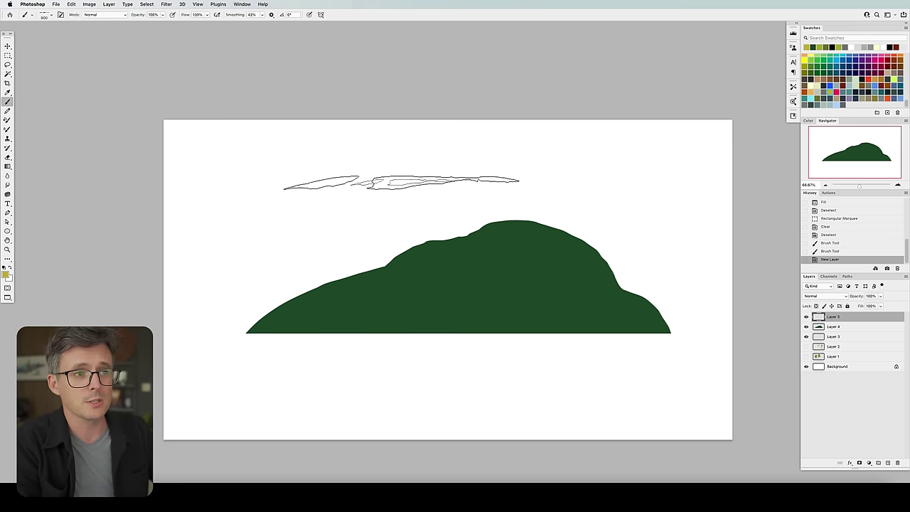
pyautogui.moveTo(434, 179)
pyautogui.mouseDown()
pyautogui.moveTo(346, 183)
pyautogui.moveTo(315, 215)
pyautogui.moveTo(238, 227)
pyautogui.mouseUp()
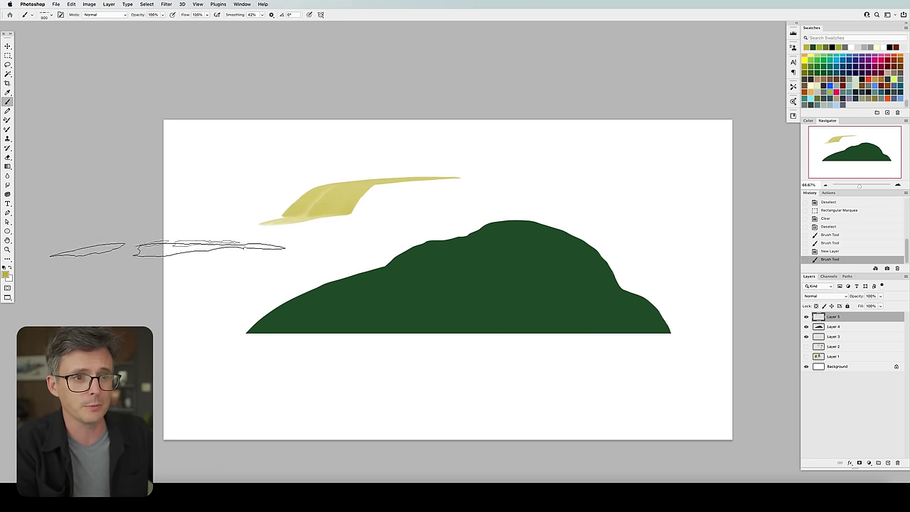
# - Shift the foreground colour's hue slightly toward a greener yellow
pyautogui.click(6, 275)
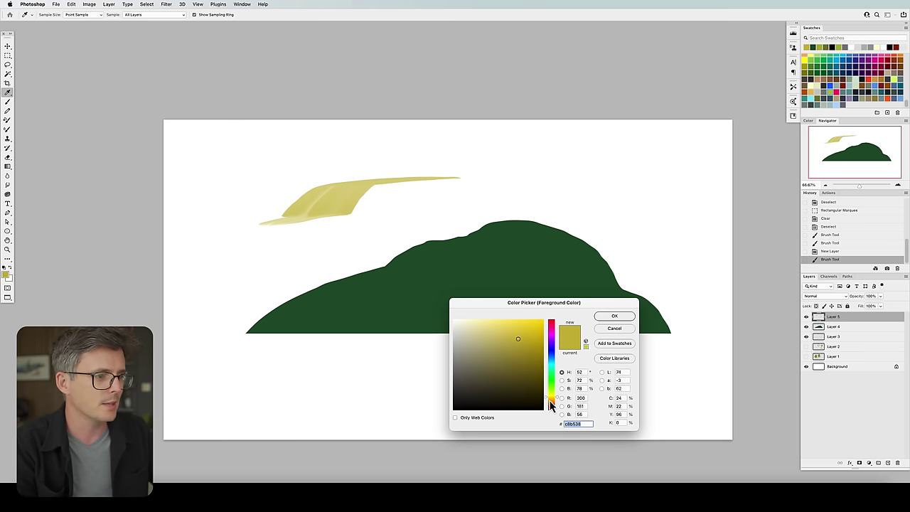
pyautogui.click(553, 395)
pyautogui.click(613, 316)
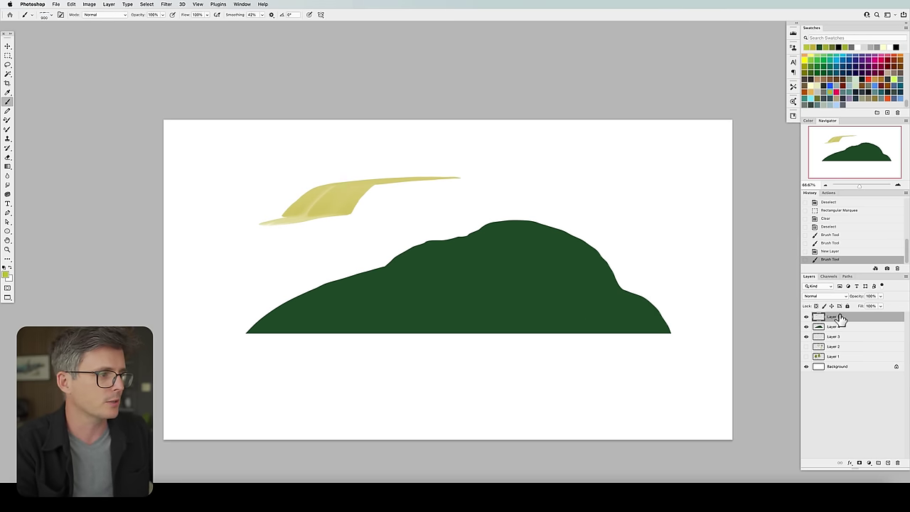
# - Load the hill as a selection and paint light-green leaf strokes with a 900 px brush at 10% flow
pyautogui.keyDown('super'); pyautogui.click(818, 327); pyautogui.keyUp('super')
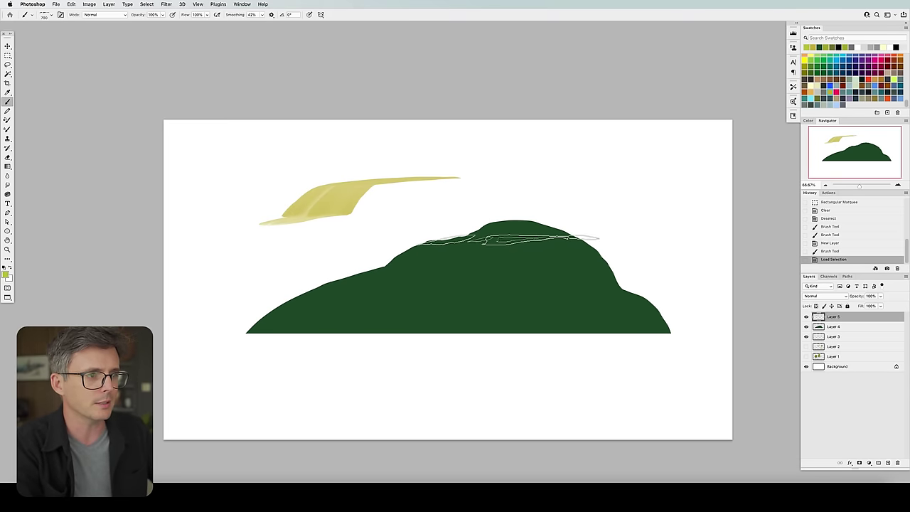
pyautogui.moveTo(502, 240)
pyautogui.mouseDown()
pyautogui.moveTo(462, 268)
pyautogui.moveTo(343, 323)
pyautogui.moveTo(459, 336)
pyautogui.moveTo(506, 318)
pyautogui.mouseUp()
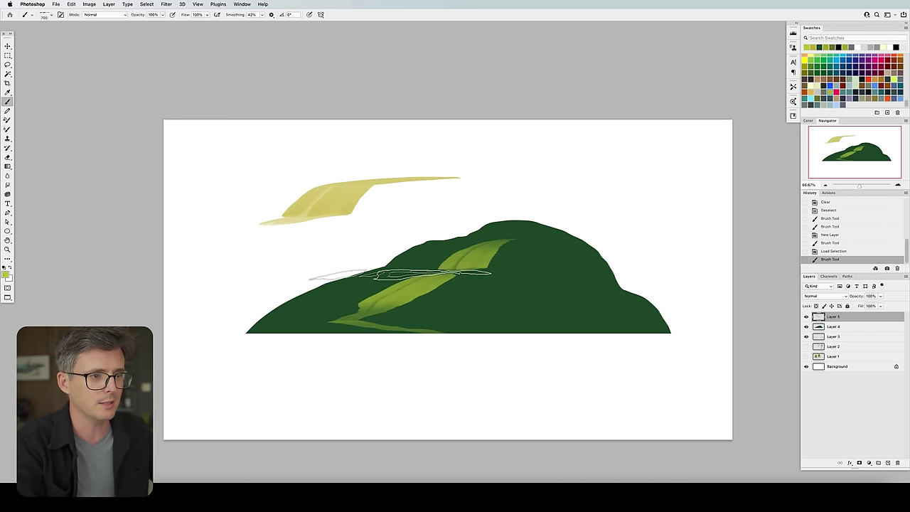
pyautogui.press(']')
pyautogui.press(']')
pyautogui.hotkey('shift', '1')
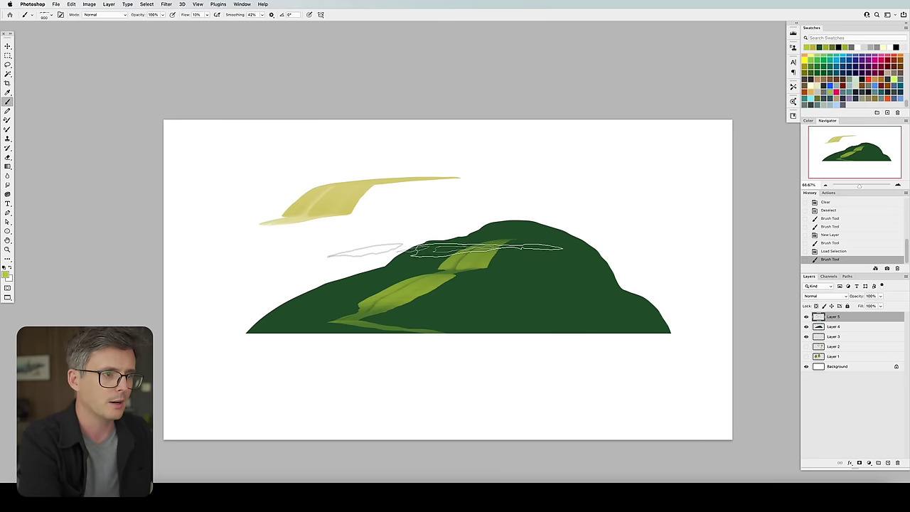
pyautogui.moveTo(368, 283)
pyautogui.mouseDown()
pyautogui.moveTo(308, 299)
pyautogui.moveTo(317, 304)
pyautogui.moveTo(270, 328)
pyautogui.mouseUp()
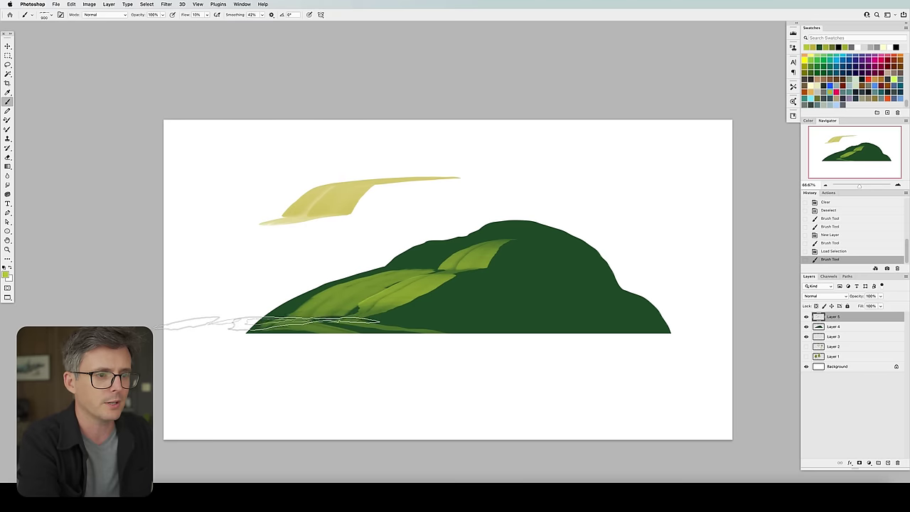
pyautogui.moveTo(398, 264); pyautogui.dragTo(479, 237)
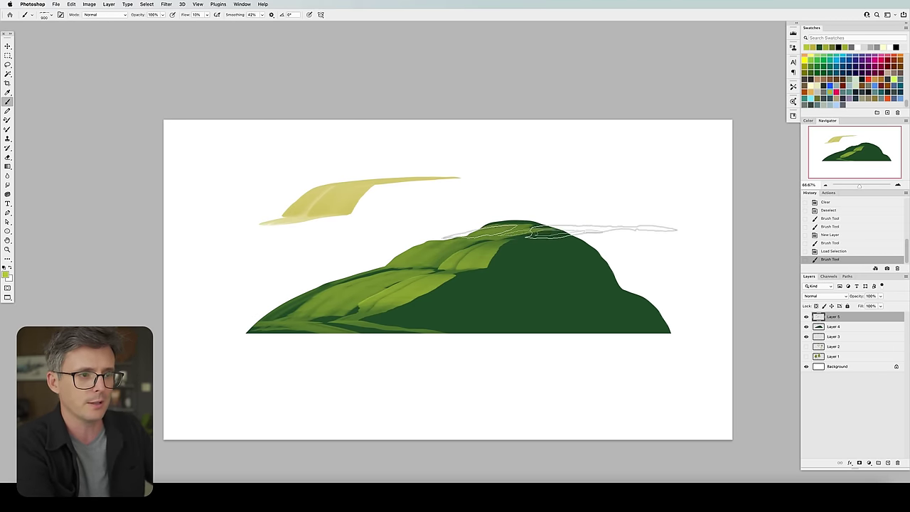
pyautogui.moveTo(512, 285)
pyautogui.mouseDown()
pyautogui.moveTo(482, 280)
pyautogui.moveTo(584, 296)
pyautogui.moveTo(642, 332)
pyautogui.moveTo(511, 311)
pyautogui.moveTo(463, 314)
pyautogui.moveTo(571, 332)
pyautogui.moveTo(535, 323)
pyautogui.moveTo(570, 324)
pyautogui.moveTo(391, 335)
pyautogui.moveTo(570, 279)
pyautogui.moveTo(532, 244)
pyautogui.moveTo(499, 288)
pyautogui.moveTo(477, 278)
pyautogui.moveTo(384, 287)
pyautogui.mouseUp()
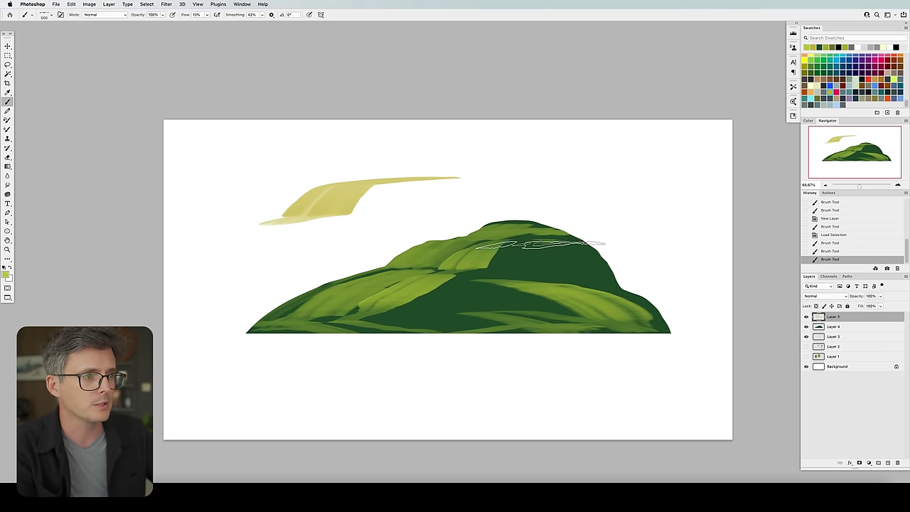
pyautogui.moveTo(548, 250)
pyautogui.mouseDown()
pyautogui.moveTo(584, 268)
pyautogui.moveTo(492, 279)
pyautogui.moveTo(444, 307)
pyautogui.moveTo(487, 278)
pyautogui.moveTo(459, 302)
pyautogui.moveTo(492, 276)
pyautogui.moveTo(469, 303)
pyautogui.moveTo(499, 277)
pyautogui.moveTo(565, 271)
pyautogui.moveTo(565, 258)
pyautogui.moveTo(511, 271)
pyautogui.mouseUp()
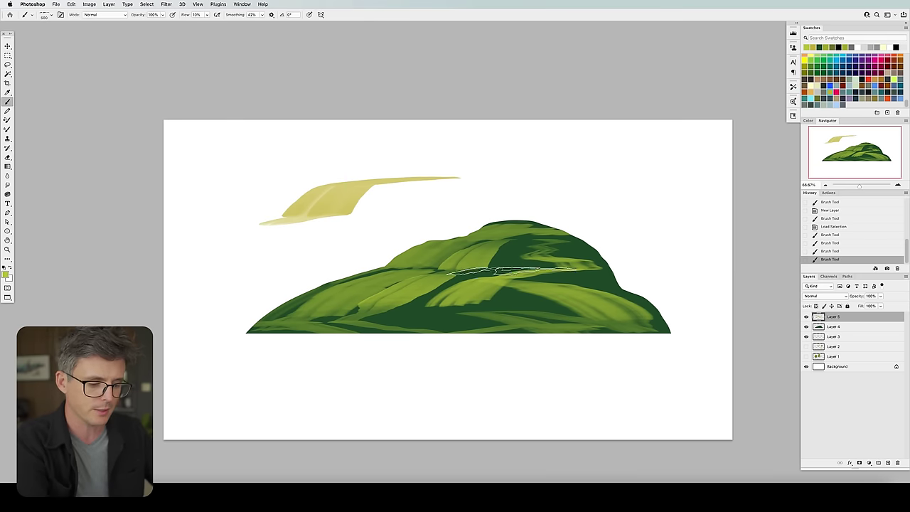
# - Clear the hill selection and try a freehand Lasso loop on the hill, then deselect
pyautogui.press('l')
pyautogui.click(466, 304)
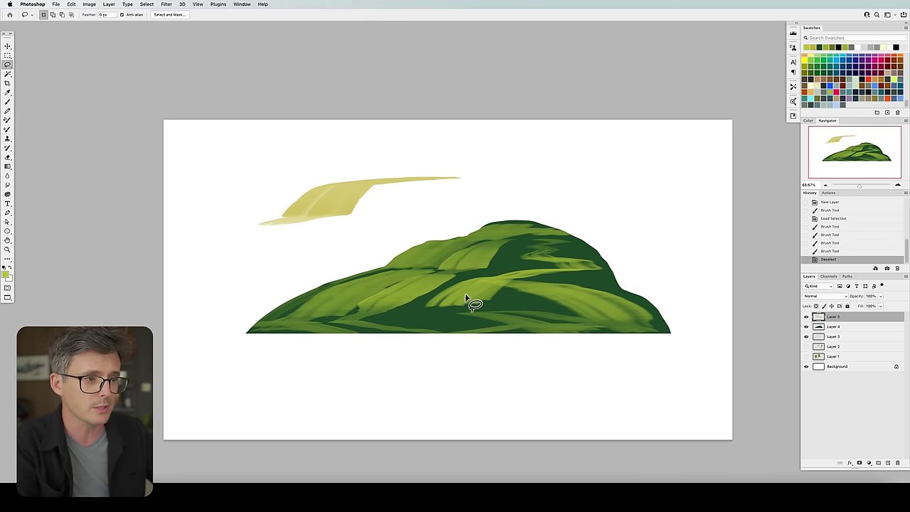
pyautogui.moveTo(465, 295)
pyautogui.mouseDown()
pyautogui.moveTo(484, 304)
pyautogui.moveTo(476, 307)
pyautogui.mouseUp()
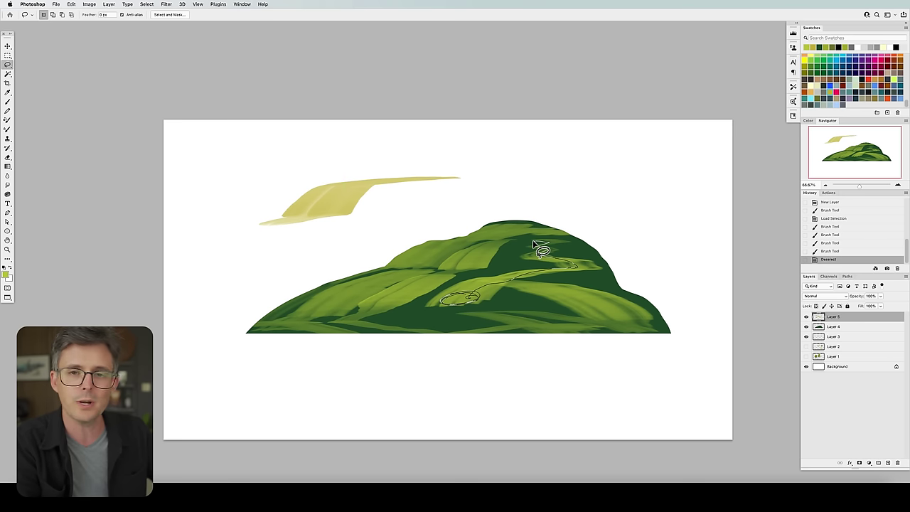
pyautogui.moveTo(526, 245); pyautogui.dragTo(572, 254)
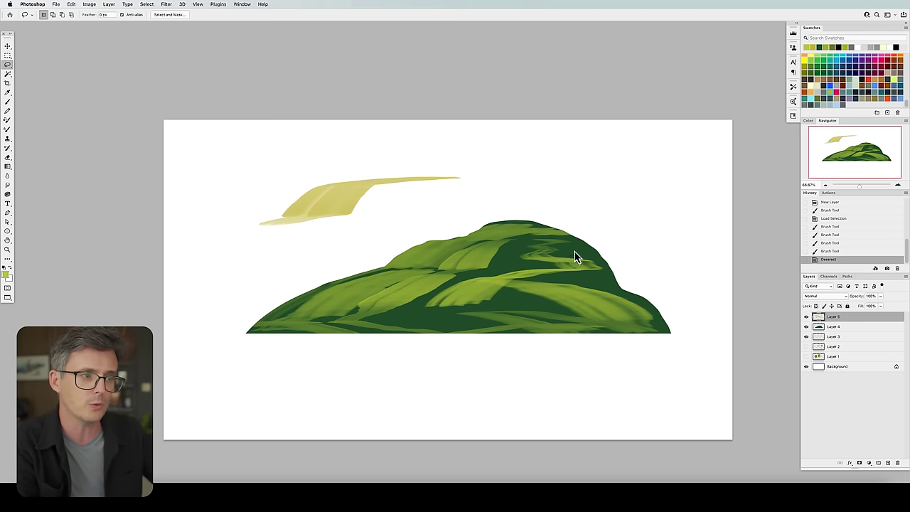
pyautogui.click(532, 249)
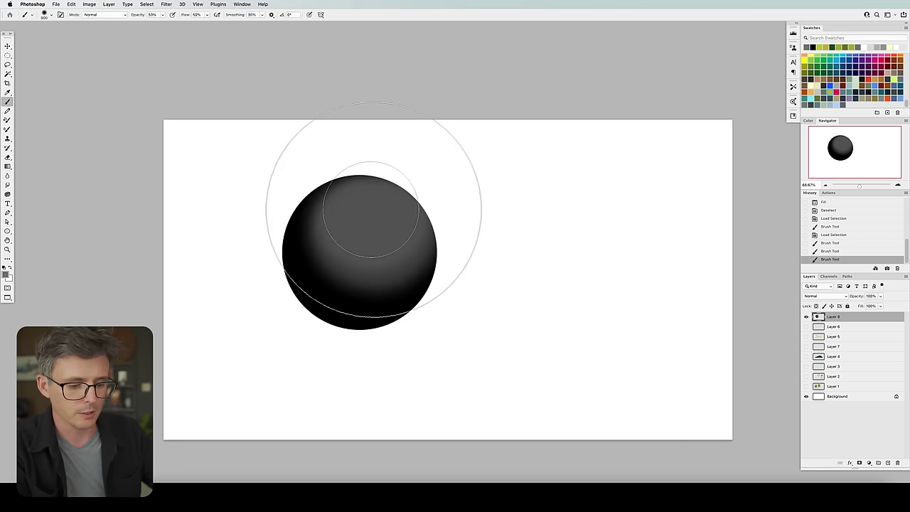
# - Paint soft white highlights on the sphere's upper left with a 1000 px brush at 10–30% opacity
pyautogui.moveTo(384, 199)
pyautogui.mouseDown()
pyautogui.moveTo(404, 206)
pyautogui.moveTo(329, 205)
pyautogui.moveTo(309, 229)
pyautogui.moveTo(341, 242)
pyautogui.moveTo(395, 226)
pyautogui.moveTo(357, 203)
pyautogui.moveTo(362, 193)
pyautogui.moveTo(391, 251)
pyautogui.moveTo(400, 250)
pyautogui.moveTo(380, 229)
pyautogui.moveTo(381, 259)
pyautogui.moveTo(431, 301)
pyautogui.mouseUp()
pyautogui.press('x')
pyautogui.press('3')
pyautogui.hotkey('shift', '3')
pyautogui.press(']')
pyautogui.press('1')
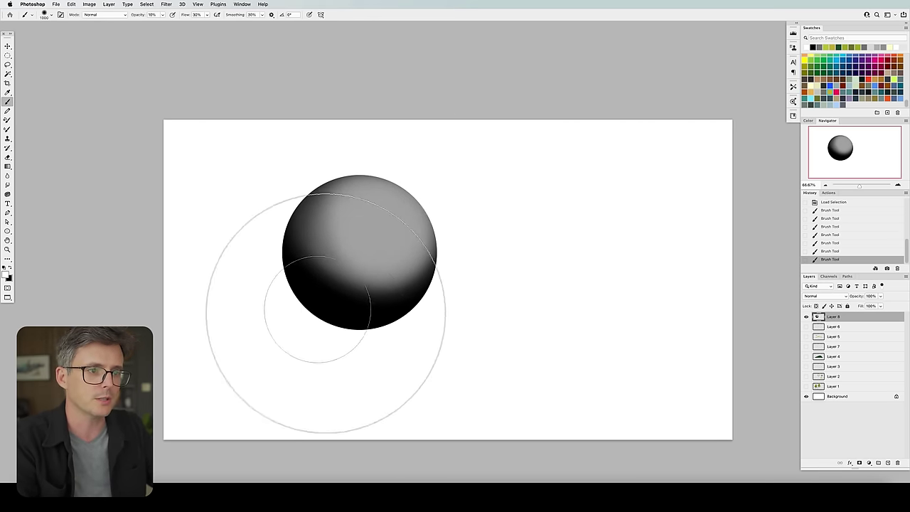
pyautogui.moveTo(358, 327)
pyautogui.mouseDown()
pyautogui.moveTo(292, 301)
pyautogui.moveTo(374, 204)
pyautogui.moveTo(346, 193)
pyautogui.moveTo(320, 224)
pyautogui.mouseUp()
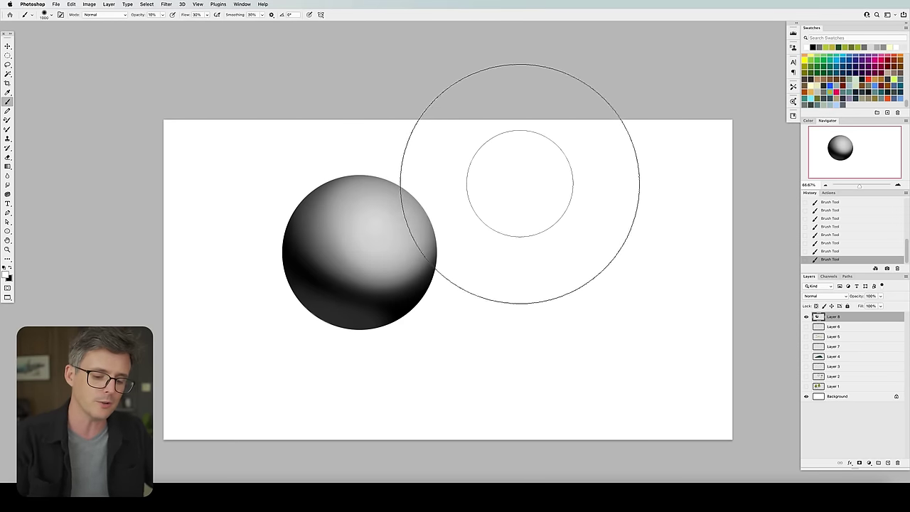
pyautogui.press('r')
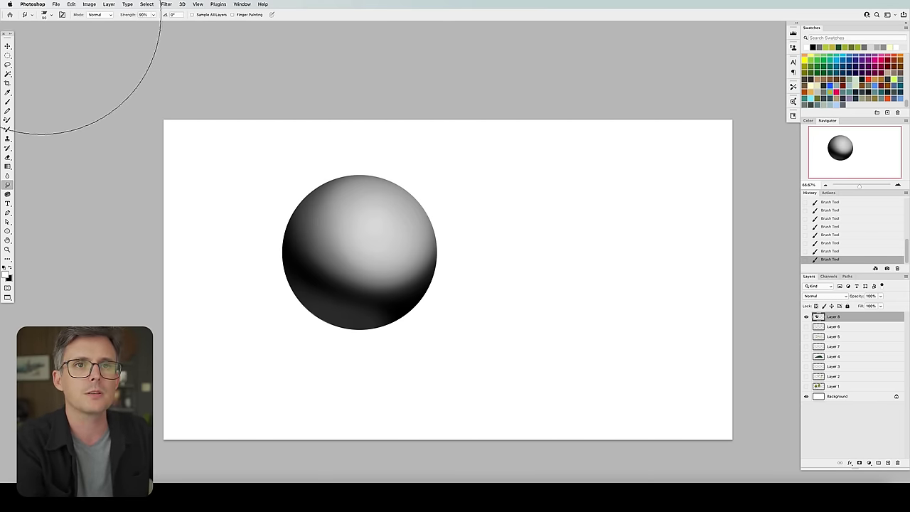
# - Pick a textured DPS brush tip and smudge the sphere's shading into streaky fur-like texture
pyautogui.click(51, 14)
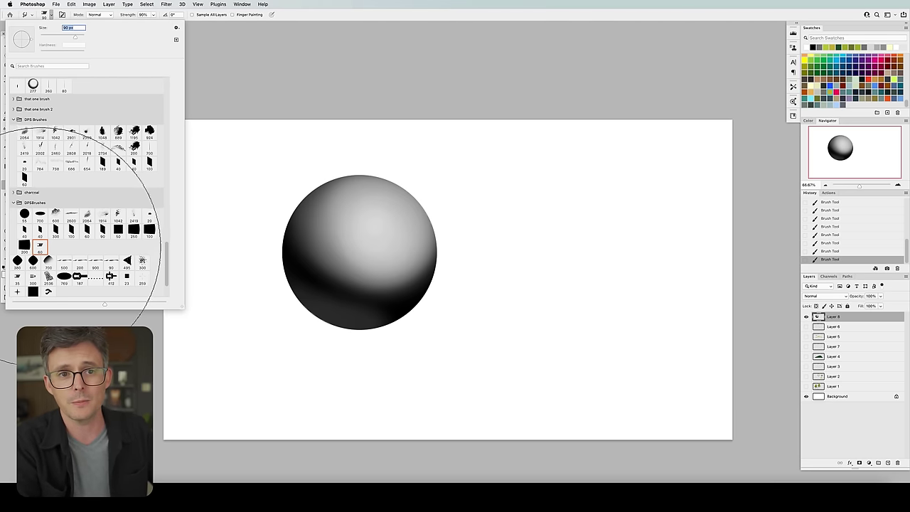
pyautogui.click(117, 375)
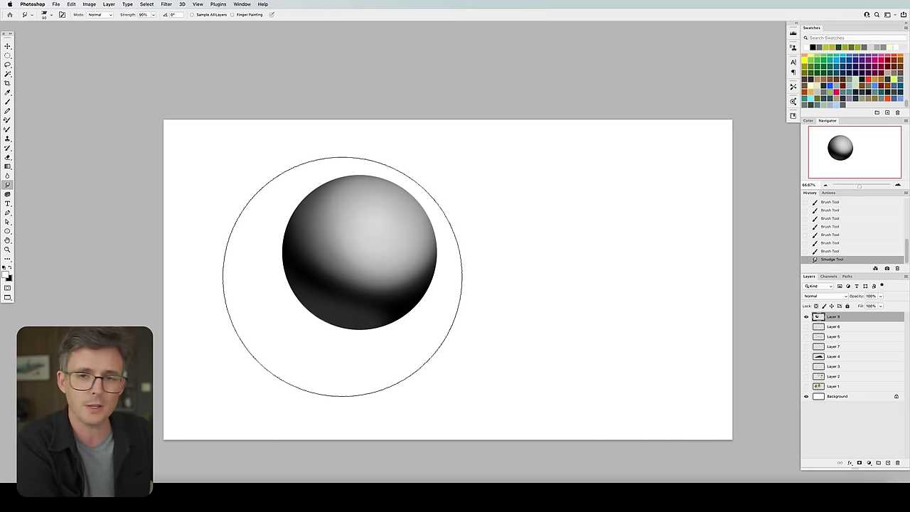
pyautogui.moveTo(354, 278)
pyautogui.mouseDown()
pyautogui.moveTo(332, 288)
pyautogui.moveTo(352, 269)
pyautogui.moveTo(331, 264)
pyautogui.moveTo(338, 256)
pyautogui.moveTo(322, 263)
pyautogui.moveTo(334, 244)
pyautogui.moveTo(321, 237)
pyautogui.moveTo(345, 211)
pyautogui.moveTo(328, 210)
pyautogui.moveTo(340, 200)
pyautogui.moveTo(397, 236)
pyautogui.moveTo(401, 270)
pyautogui.moveTo(351, 285)
pyautogui.moveTo(325, 277)
pyautogui.moveTo(382, 279)
pyautogui.moveTo(393, 257)
pyautogui.moveTo(393, 242)
pyautogui.moveTo(353, 201)
pyautogui.moveTo(357, 263)
pyautogui.moveTo(345, 269)
pyautogui.moveTo(392, 273)
pyautogui.moveTo(347, 258)
pyautogui.moveTo(337, 246)
pyautogui.moveTo(365, 233)
pyautogui.moveTo(382, 264)
pyautogui.moveTo(413, 238)
pyautogui.moveTo(377, 221)
pyautogui.moveTo(384, 204)
pyautogui.moveTo(366, 196)
pyautogui.moveTo(318, 216)
pyautogui.moveTo(345, 242)
pyautogui.moveTo(375, 246)
pyautogui.moveTo(395, 282)
pyautogui.moveTo(362, 299)
pyautogui.moveTo(329, 289)
pyautogui.moveTo(412, 267)
pyautogui.mouseUp()
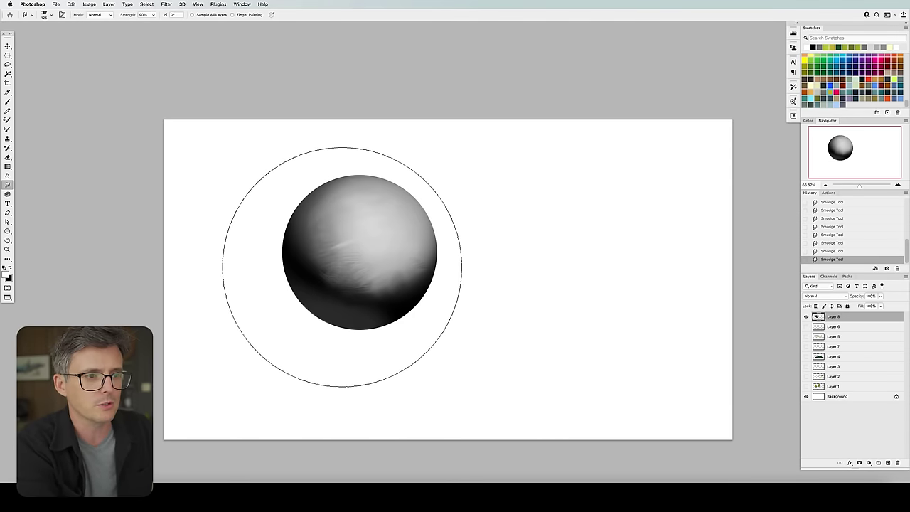
pyautogui.moveTo(342, 268)
pyautogui.mouseDown()
pyautogui.moveTo(398, 231)
pyautogui.moveTo(392, 242)
pyautogui.moveTo(339, 237)
pyautogui.moveTo(323, 212)
pyautogui.moveTo(340, 188)
pyautogui.moveTo(305, 228)
pyautogui.moveTo(304, 204)
pyautogui.moveTo(336, 184)
pyautogui.moveTo(375, 176)
pyautogui.moveTo(352, 185)
pyautogui.moveTo(396, 186)
pyautogui.moveTo(429, 218)
pyautogui.moveTo(455, 218)
pyautogui.moveTo(410, 244)
pyautogui.moveTo(420, 286)
pyautogui.moveTo(380, 324)
pyautogui.moveTo(416, 298)
pyautogui.moveTo(411, 307)
pyautogui.moveTo(365, 324)
pyautogui.moveTo(304, 296)
pyautogui.mouseUp()
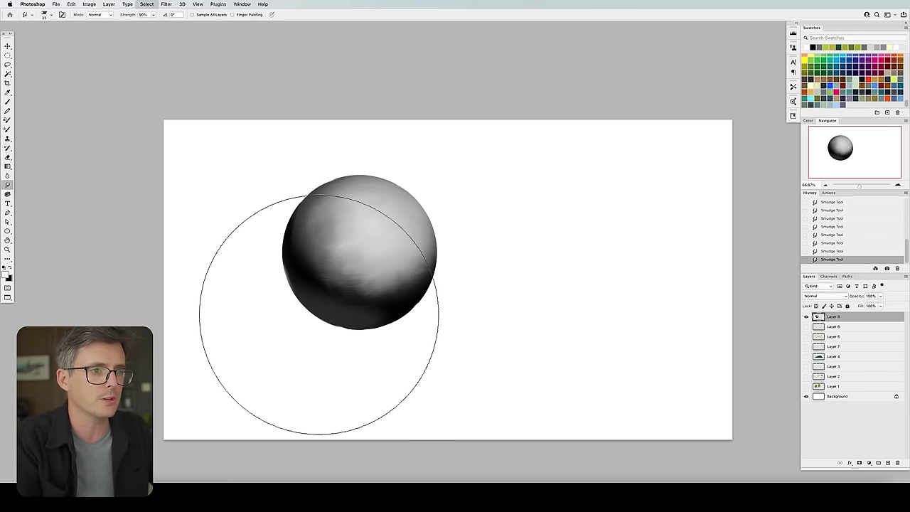
pyautogui.moveTo(317, 313)
pyautogui.mouseDown()
pyautogui.moveTo(308, 320)
pyautogui.moveTo(296, 307)
pyautogui.moveTo(305, 280)
pyautogui.moveTo(288, 303)
pyautogui.moveTo(299, 293)
pyautogui.mouseUp()
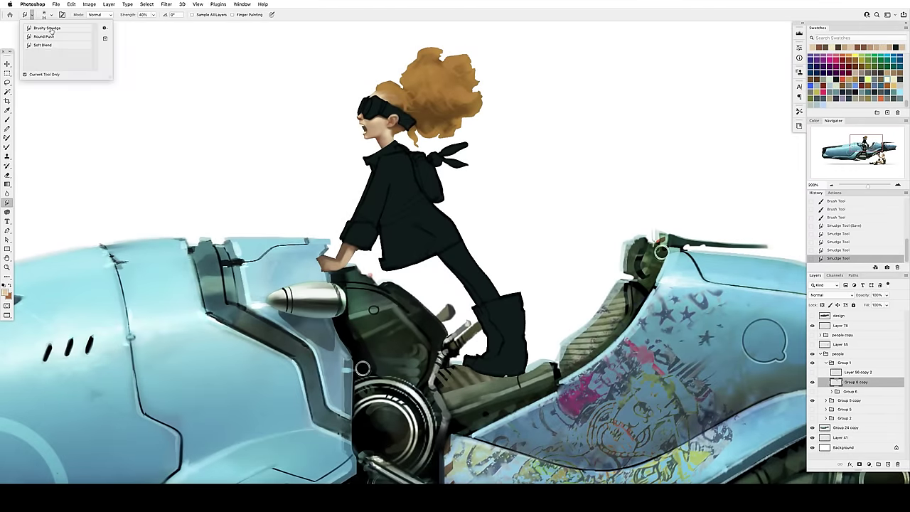
# - Choose the Brushy Smudge preset and flip the artwork horizontally
pyautogui.doubleClick(50, 29)
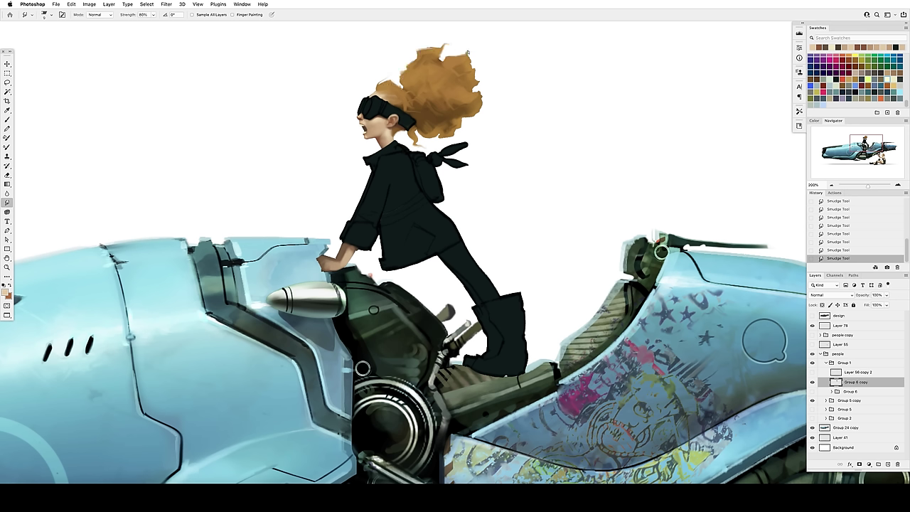
pyautogui.press('super+shift+h')
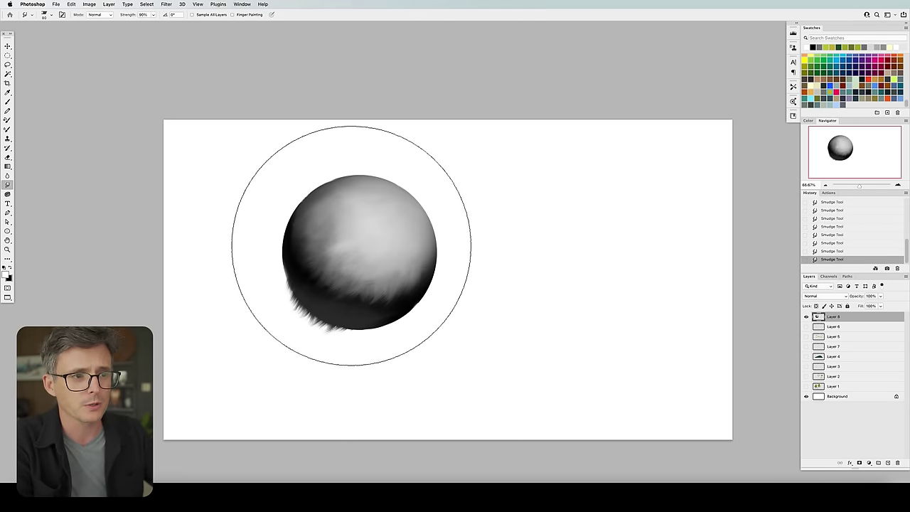
# - Open the brush presets to choose the 1042 px DPSBrushes tip
pyautogui.click(51, 14)
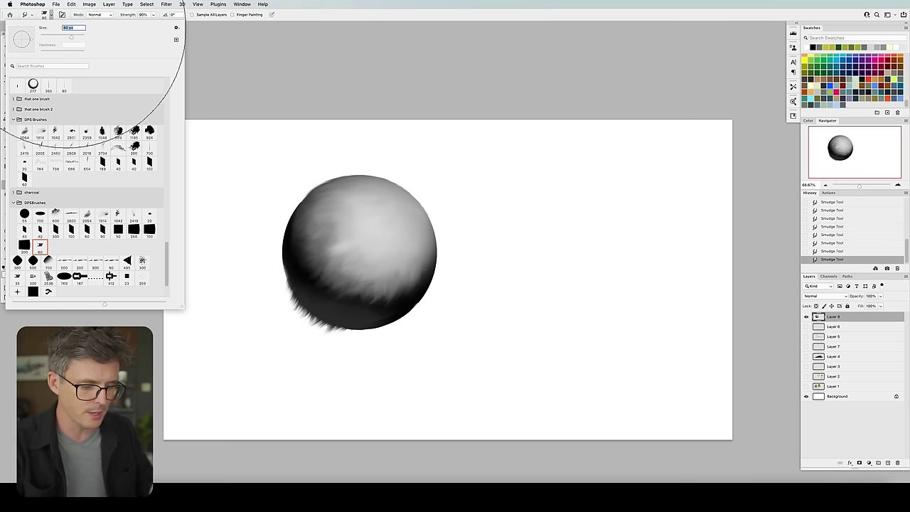